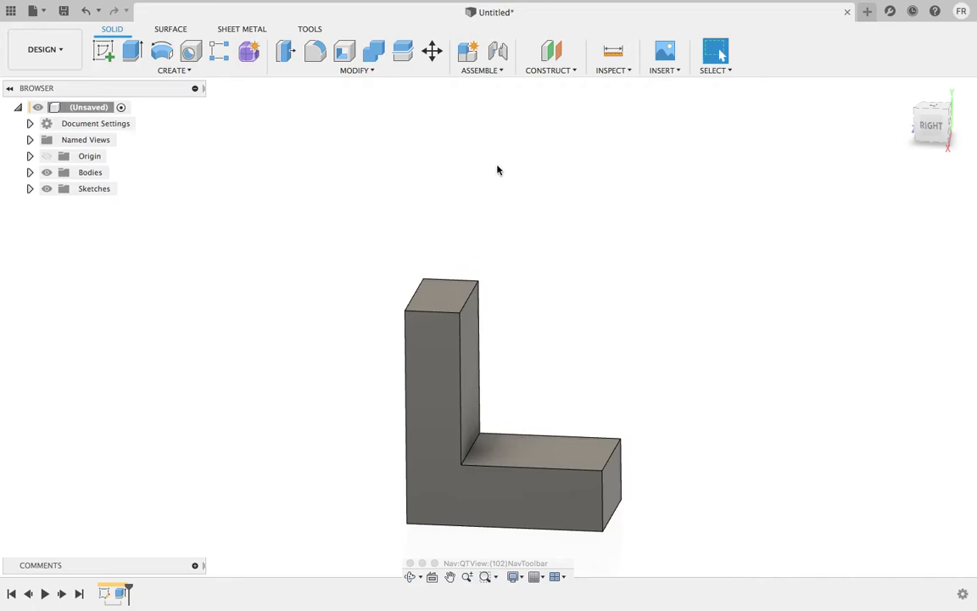
# Switch to the Simulation workspace and create a Static Stress study for the L-shaped body
pyautogui.scroll(-1, 482, 362)
pyautogui.moveTo(482, 362); pyautogui.dragTo(480, 290, button='middle')
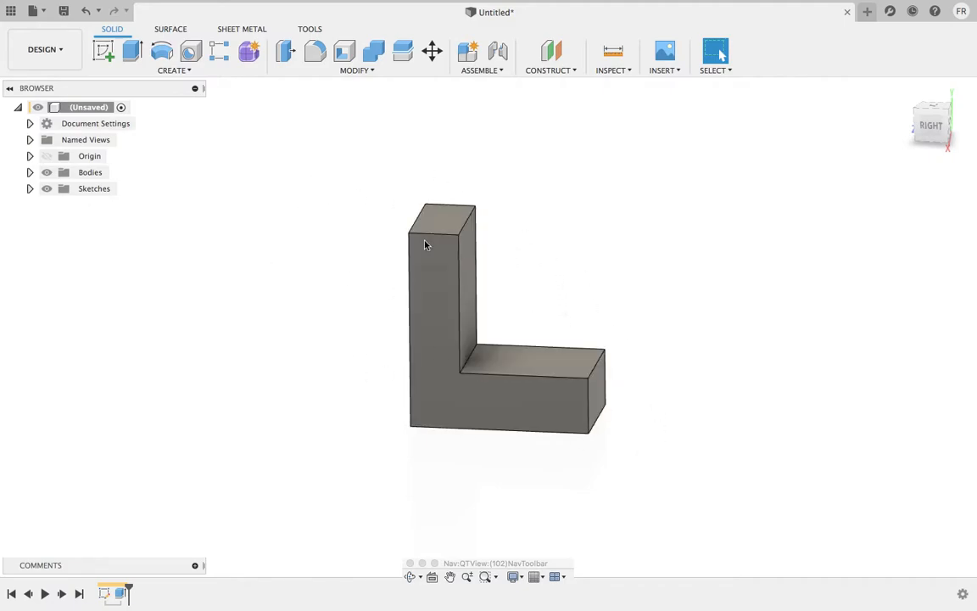
pyautogui.click(75, 52)
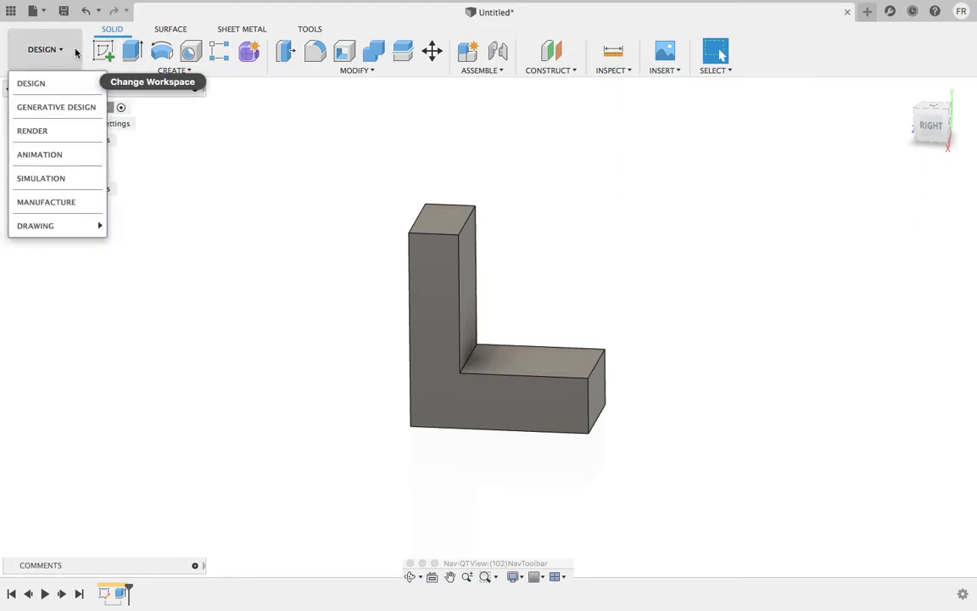
pyautogui.click(70, 183)
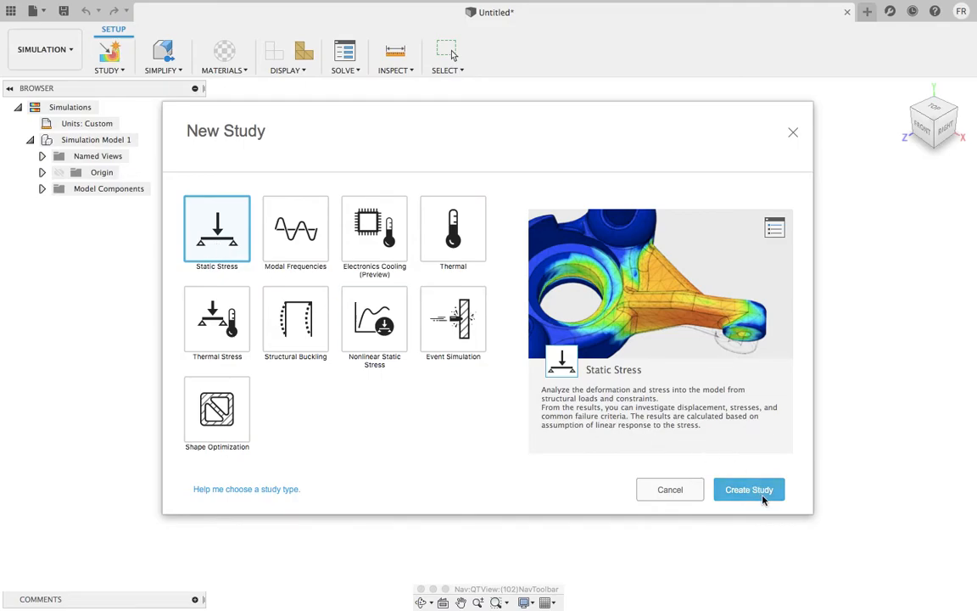
pyautogui.click(755, 490)
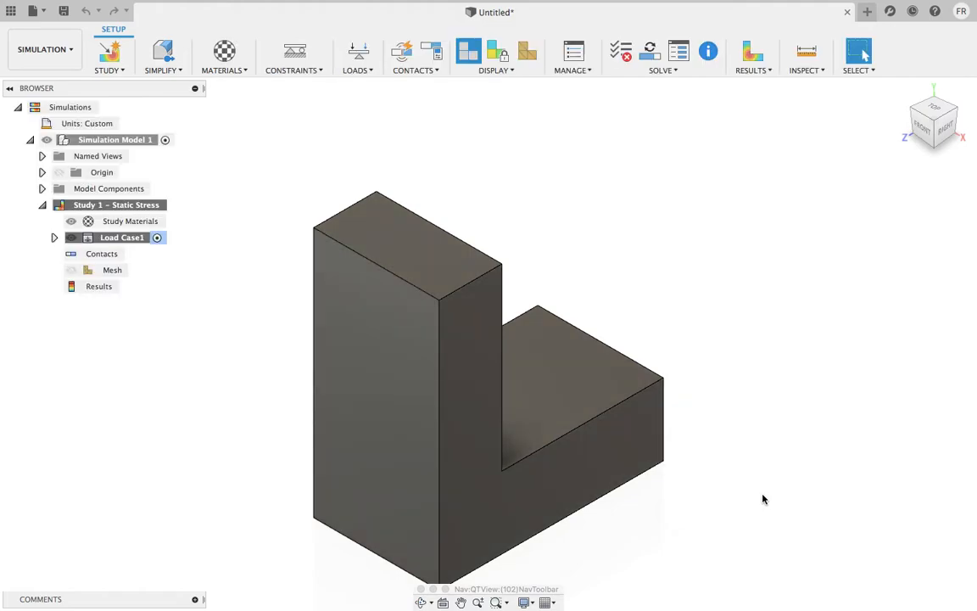
pyautogui.keyDown('shift'); pyautogui.moveTo(604, 317); pyautogui.dragTo(517, 315, button='middle'); pyautogui.keyUp('shift')
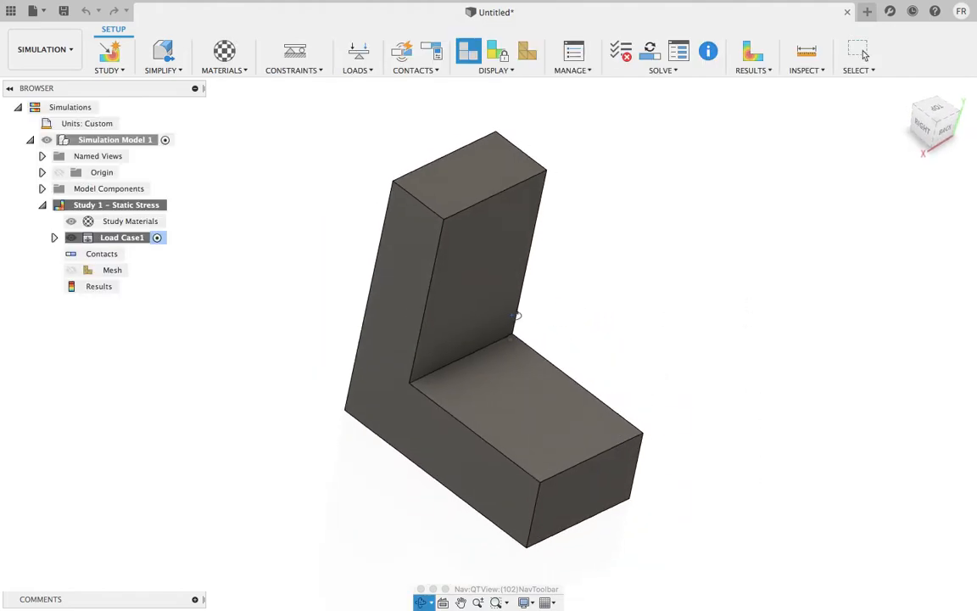
pyautogui.click(936, 123)
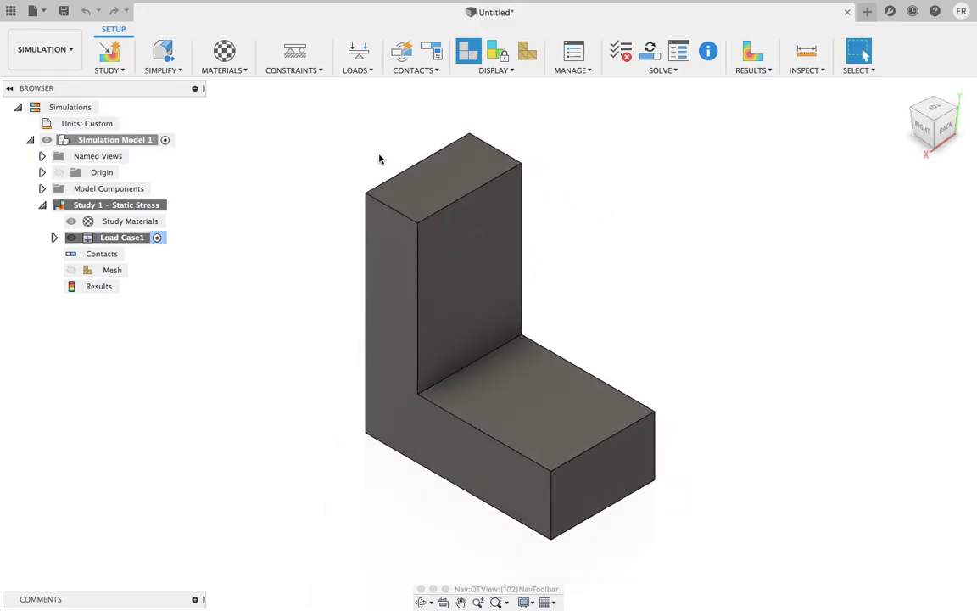
pyautogui.click(125, 70)
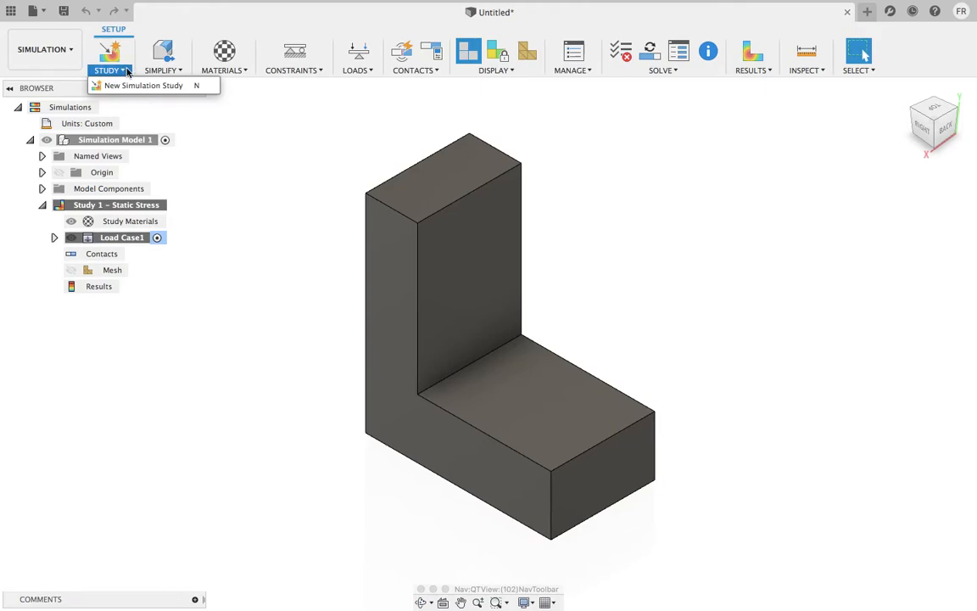
pyautogui.click(233, 73)
pyautogui.click(233, 73)
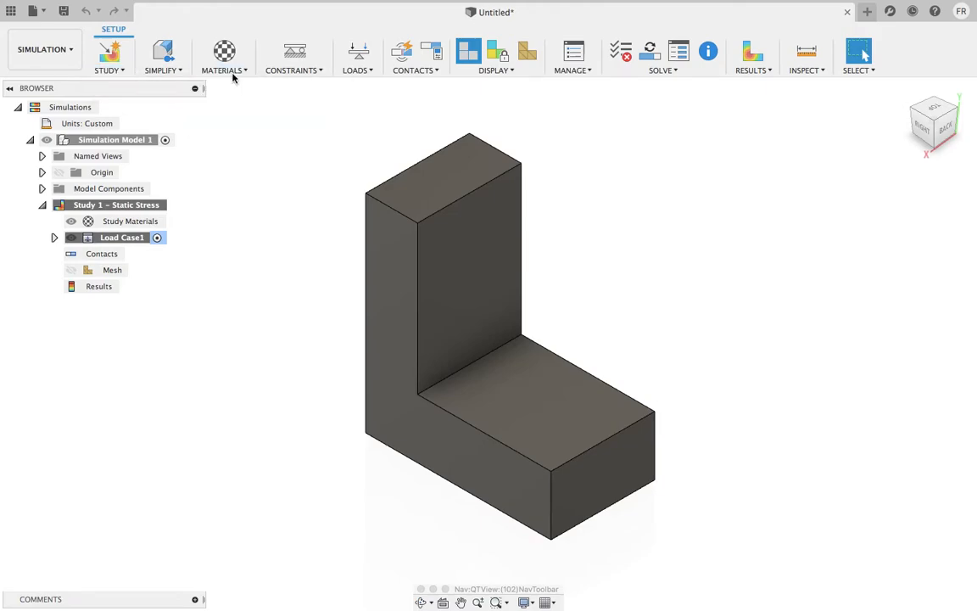
pyautogui.click(293, 71)
pyautogui.click(357, 71)
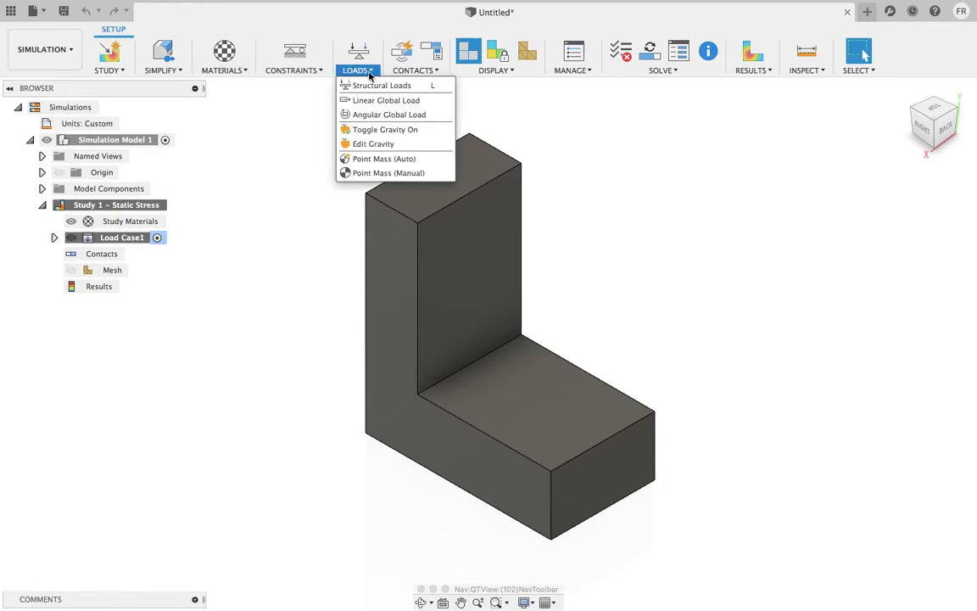
pyautogui.click(582, 122)
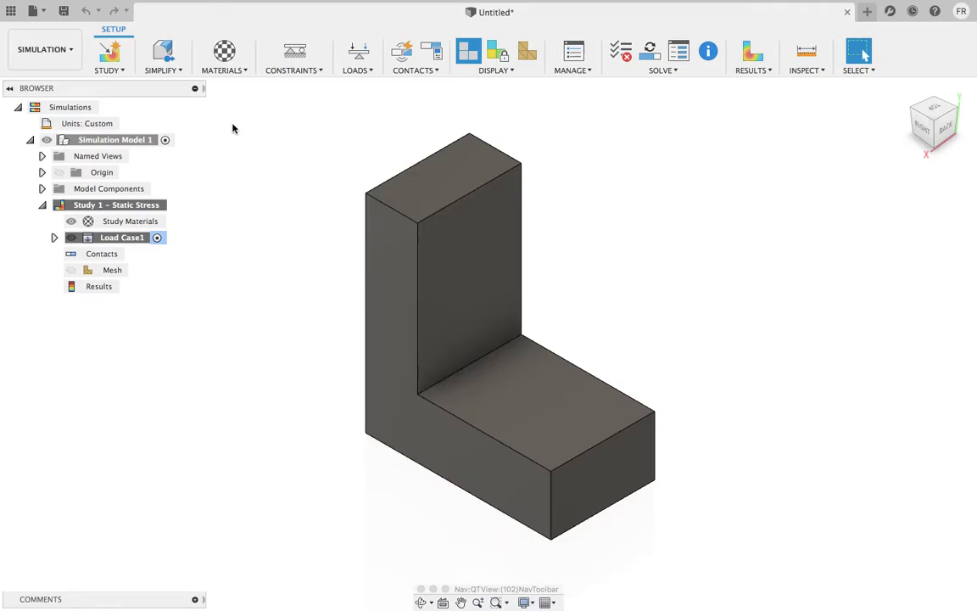
# Review the study material assigned to the L-shaped body
pyautogui.click(233, 69)
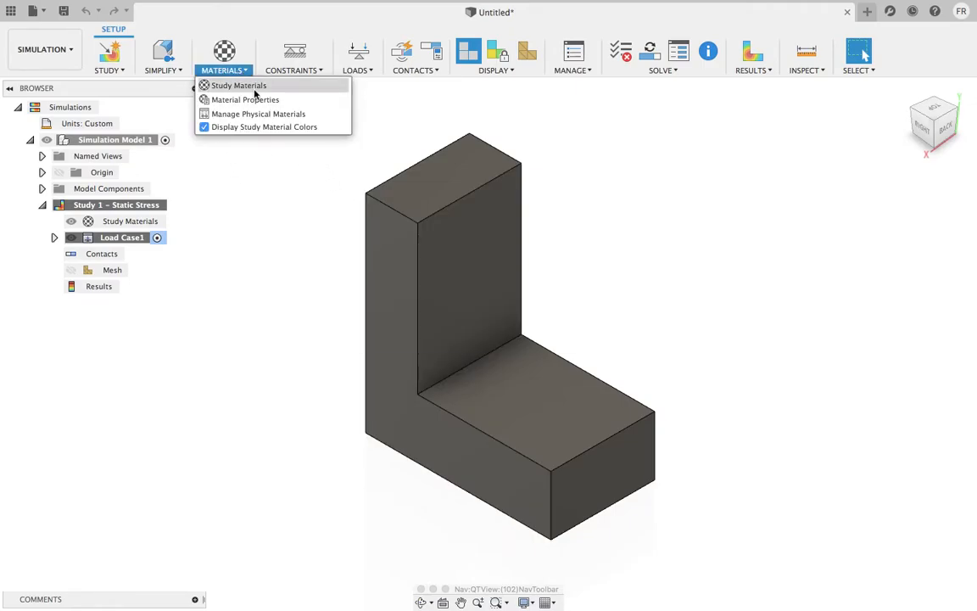
pyautogui.click(256, 87)
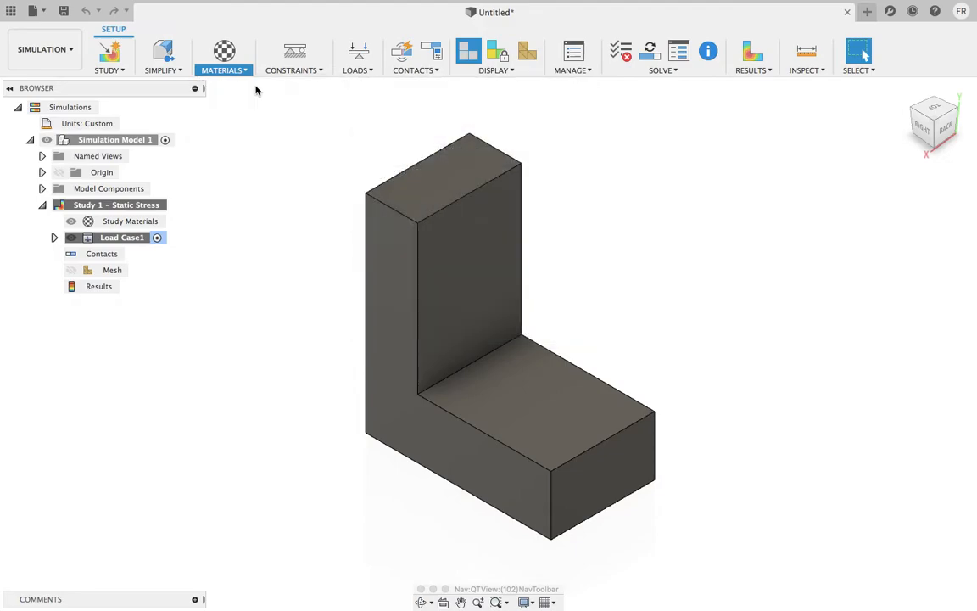
pyautogui.moveTo(530, 172); pyautogui.dragTo(778, 179)
pyautogui.moveTo(453, 226); pyautogui.dragTo(390, 275, button='middle')
pyautogui.moveTo(669, 177); pyautogui.dragTo(605, 170)
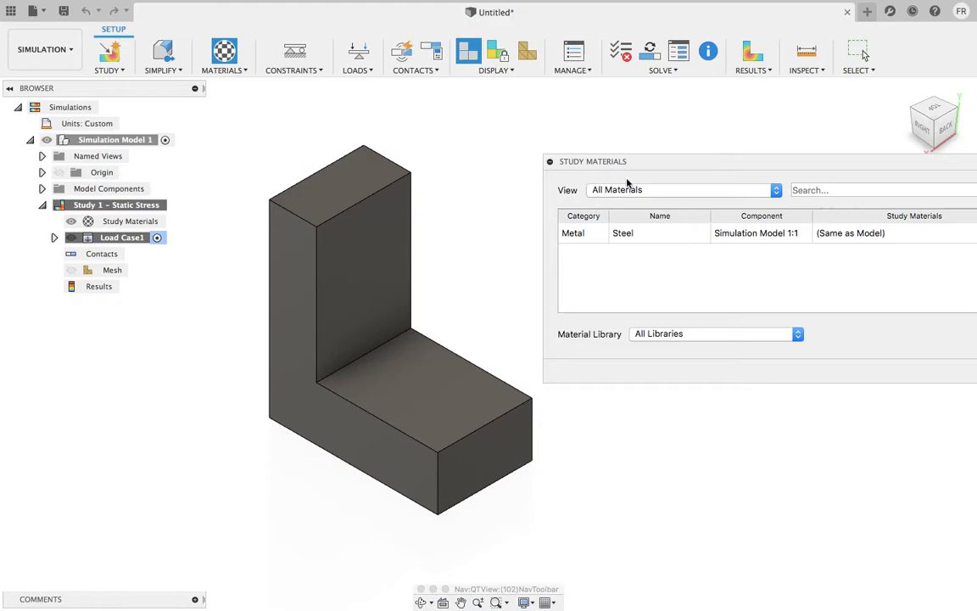
pyautogui.click(613, 240)
pyautogui.moveTo(660, 167); pyautogui.dragTo(452, 149)
pyautogui.click(895, 353)
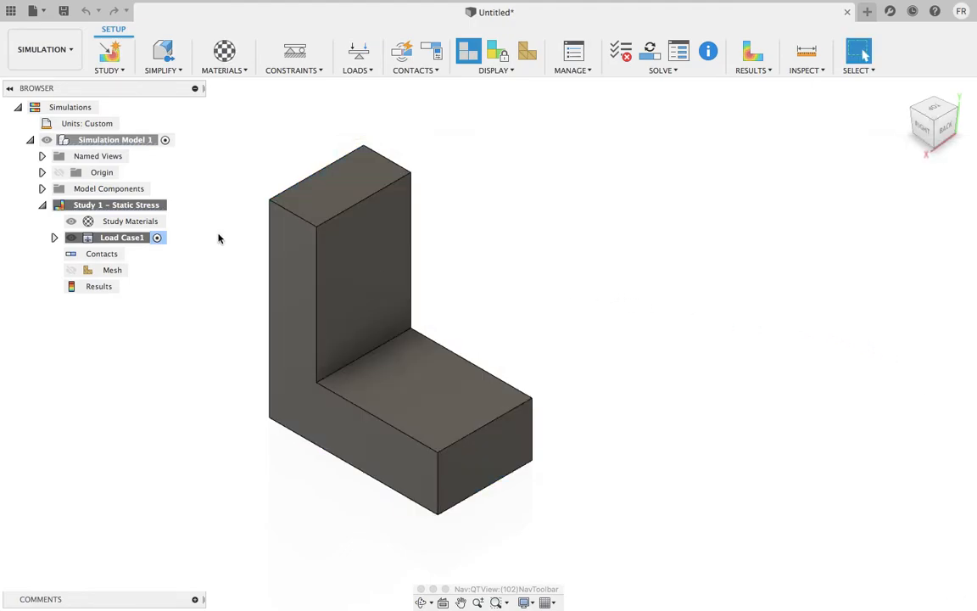
# Apply a Fixed structural constraint in the X, Y and Z axes to the outer back face of the vertical leg
pyautogui.moveTo(290, 231); pyautogui.dragTo(401, 268, button='middle')
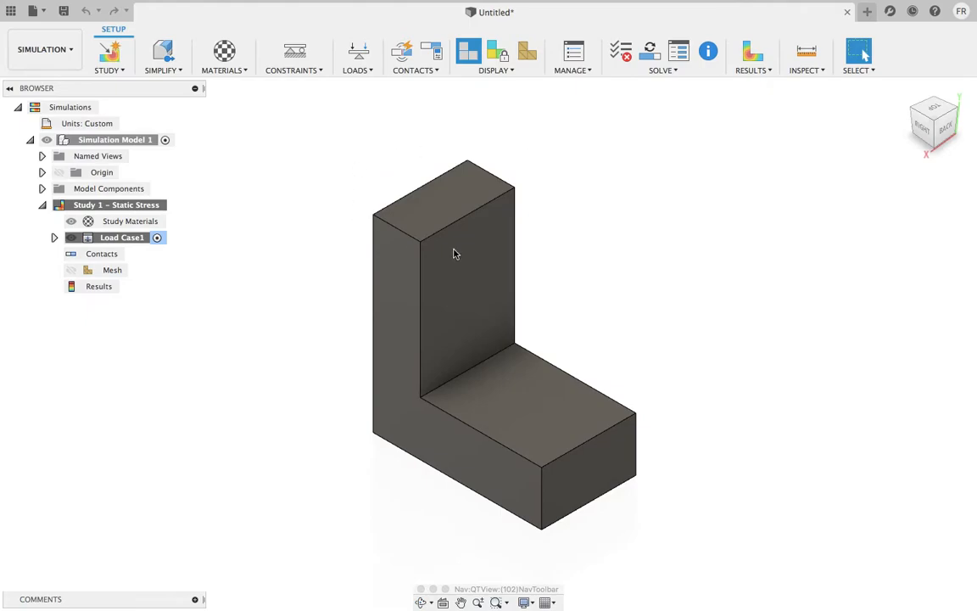
pyautogui.moveTo(646, 271); pyautogui.dragTo(585, 264, button='middle')
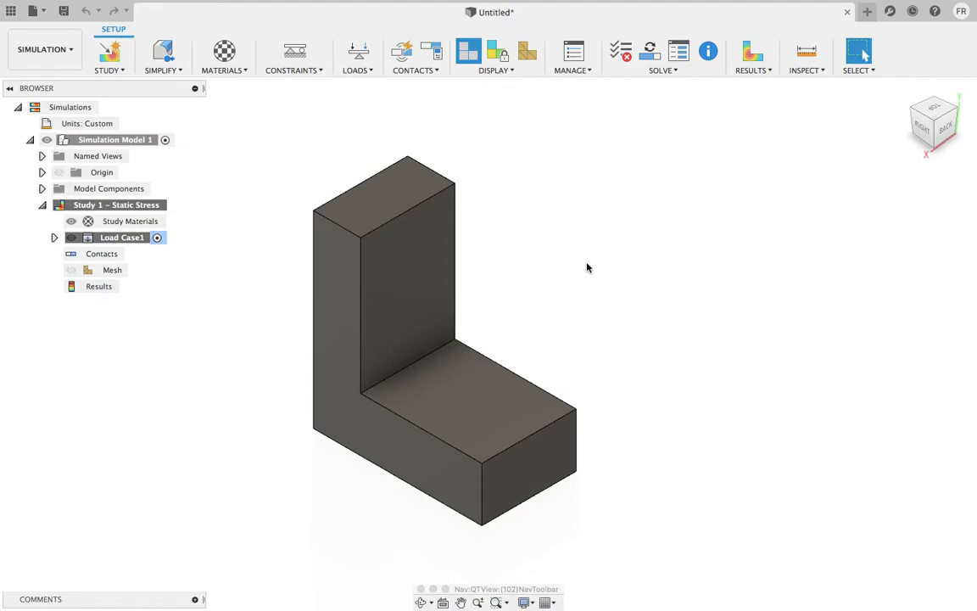
pyautogui.click(308, 72)
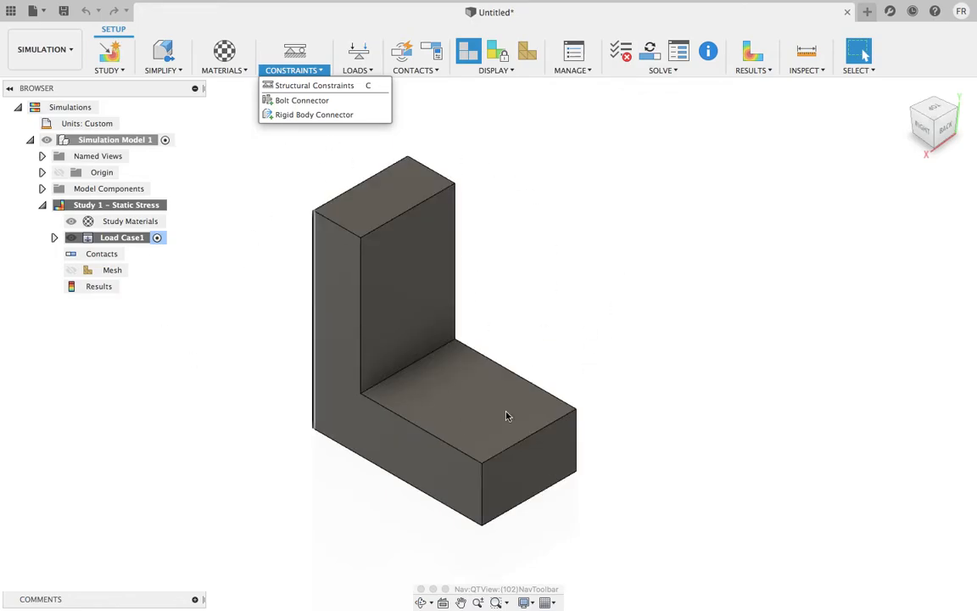
pyautogui.click(301, 69)
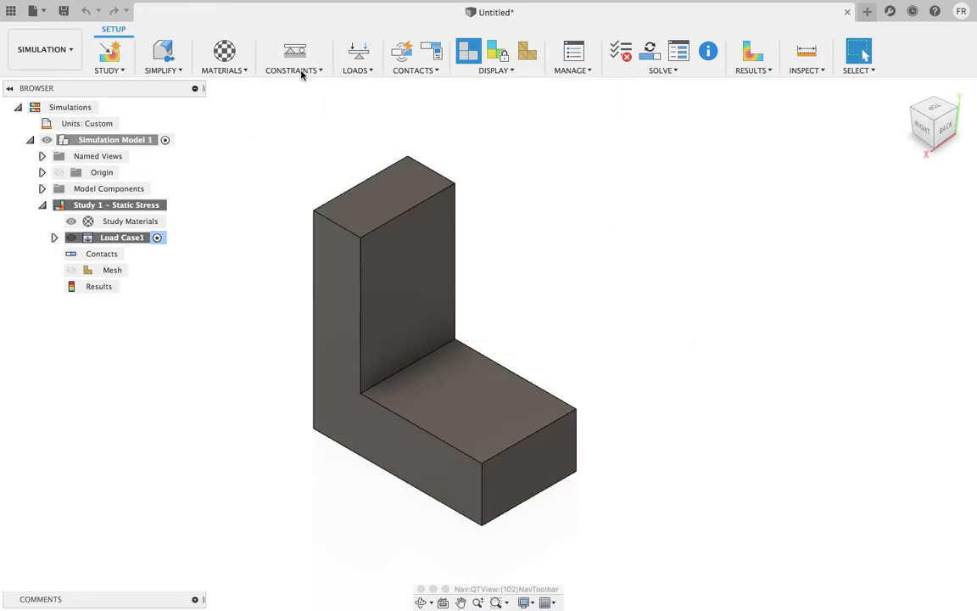
pyautogui.click(301, 71)
pyautogui.click(293, 86)
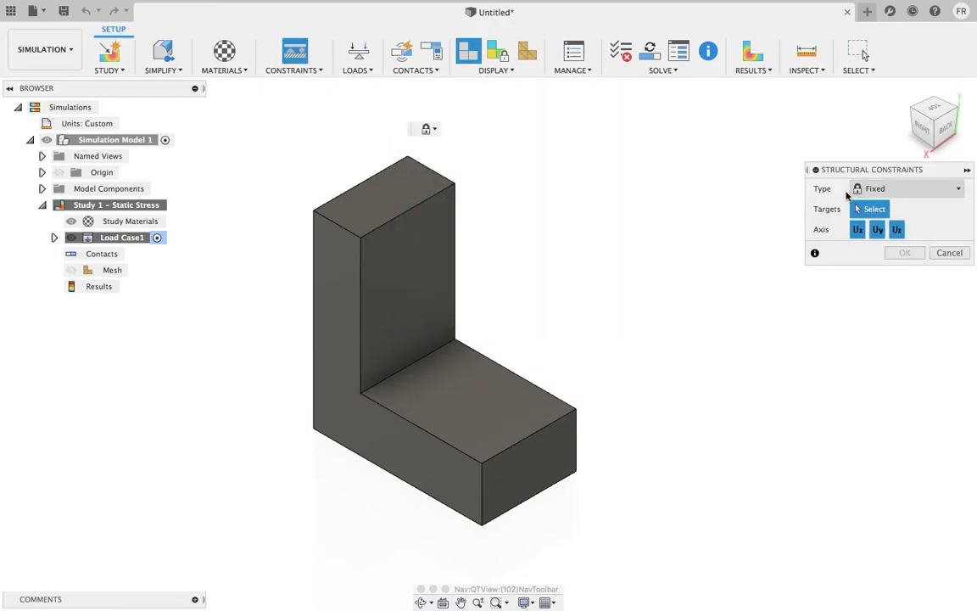
pyautogui.click(902, 188)
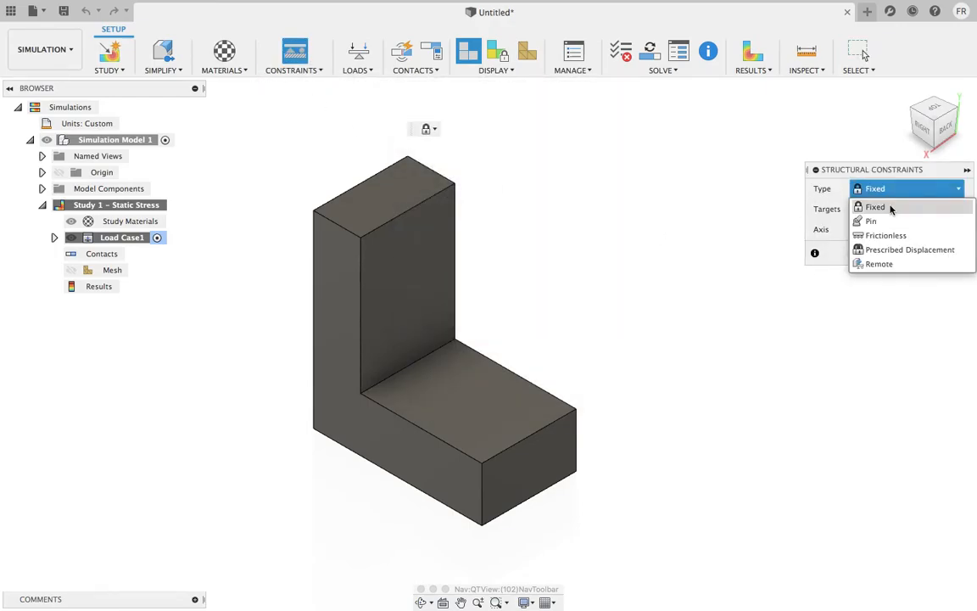
pyautogui.click(891, 209)
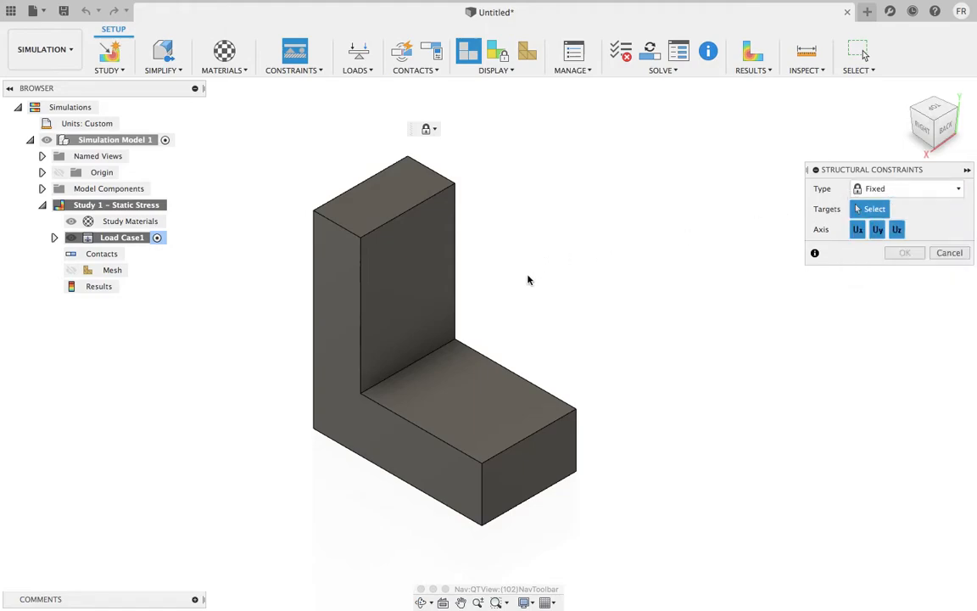
pyautogui.keyDown('shift'); pyautogui.moveTo(490, 385); pyautogui.dragTo(562, 352, button='middle'); pyautogui.keyUp('shift')
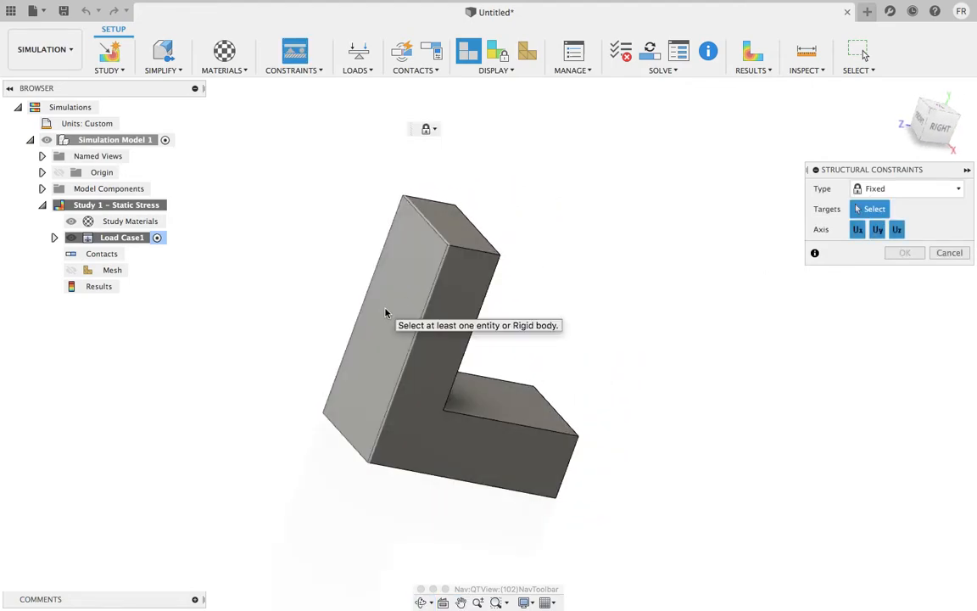
pyautogui.click(388, 312)
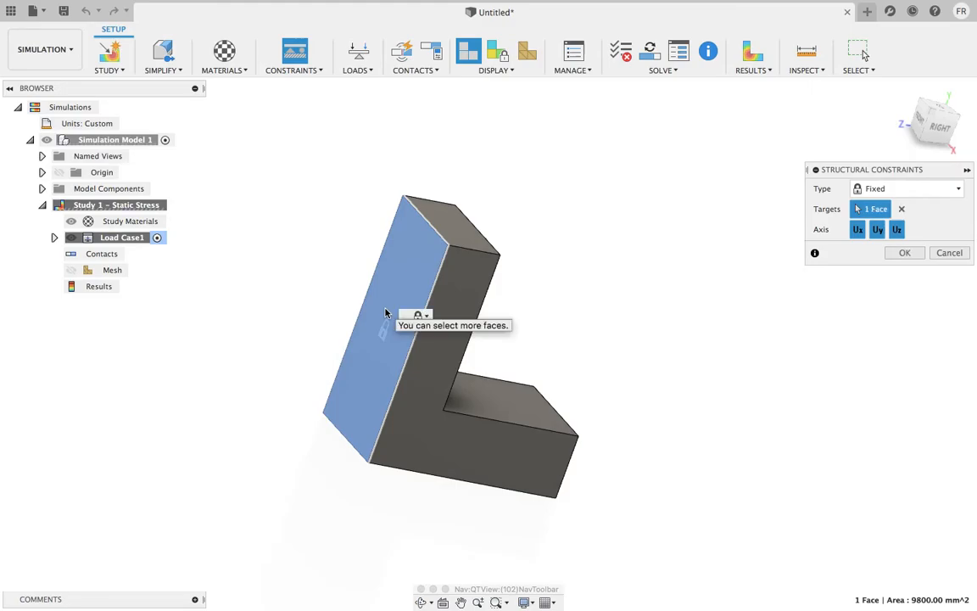
pyautogui.click(901, 254)
# Start a structural load of type Force on the vertical leg's inner face and the horizontal leg's upper face
pyautogui.keyDown('shift'); pyautogui.moveTo(560, 342); pyautogui.dragTo(526, 346, button='middle'); pyautogui.keyUp('shift')
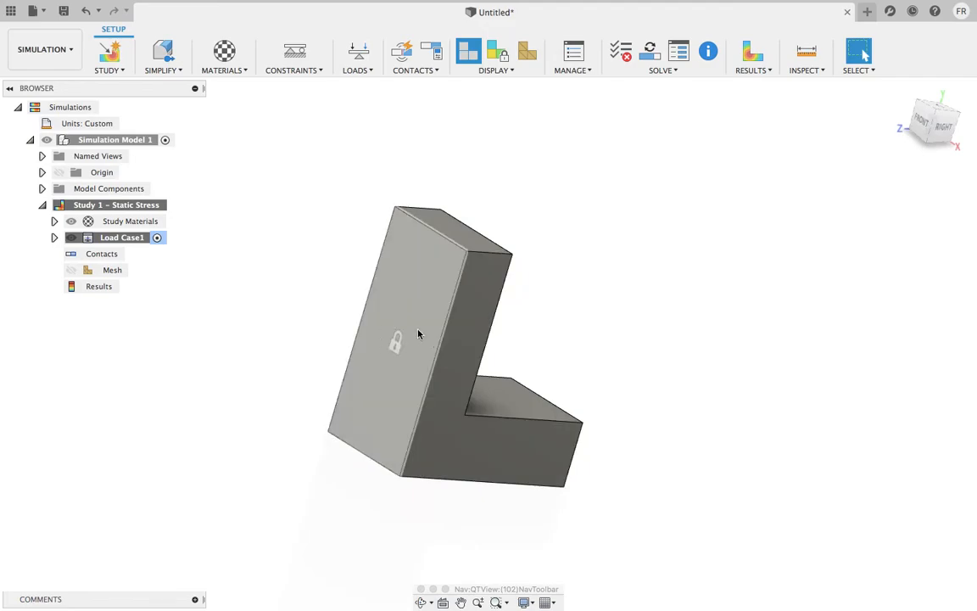
pyautogui.keyDown('shift'); pyautogui.moveTo(506, 301); pyautogui.dragTo(486, 354, button='middle'); pyautogui.keyUp('shift')
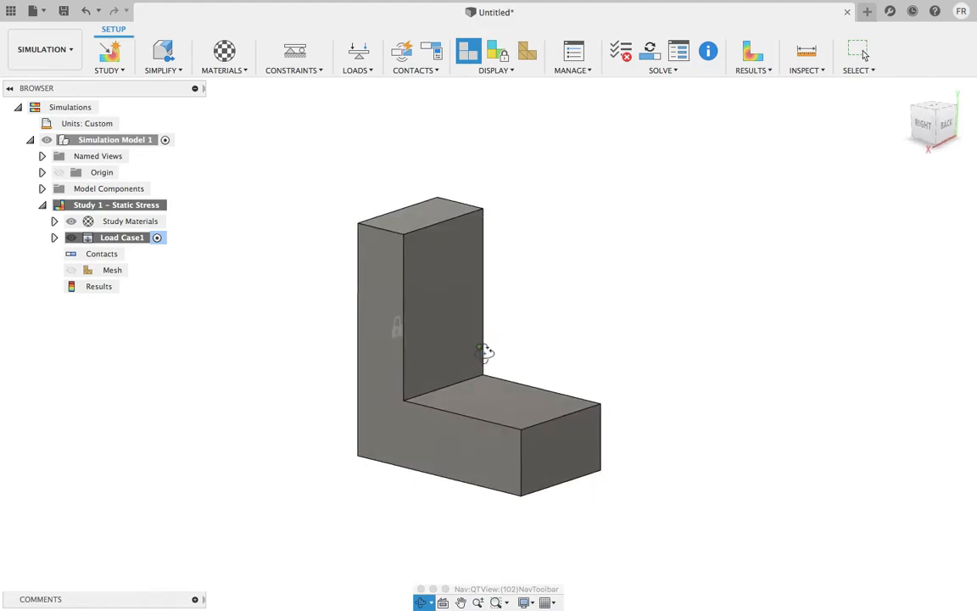
pyautogui.click(363, 75)
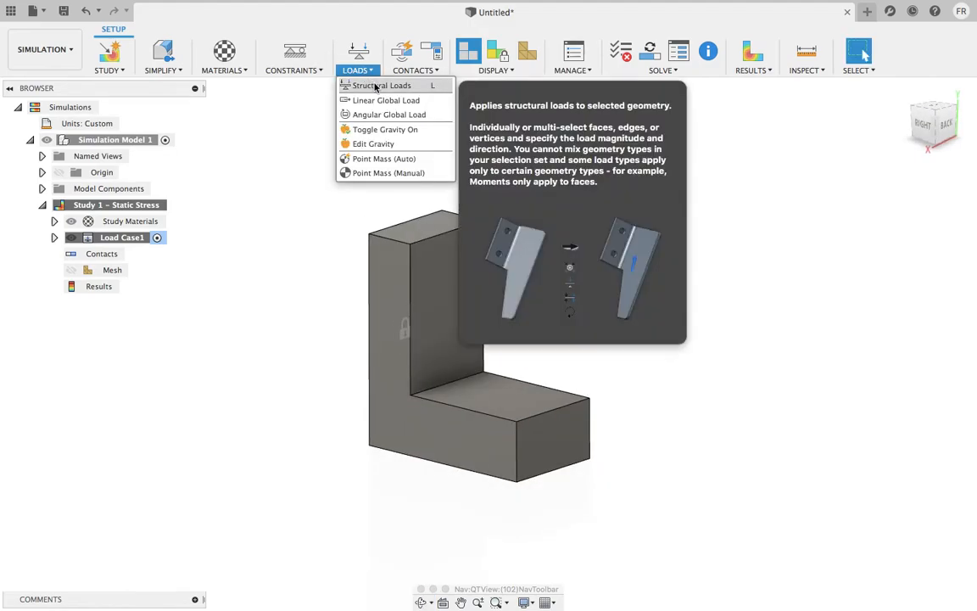
pyautogui.click(378, 85)
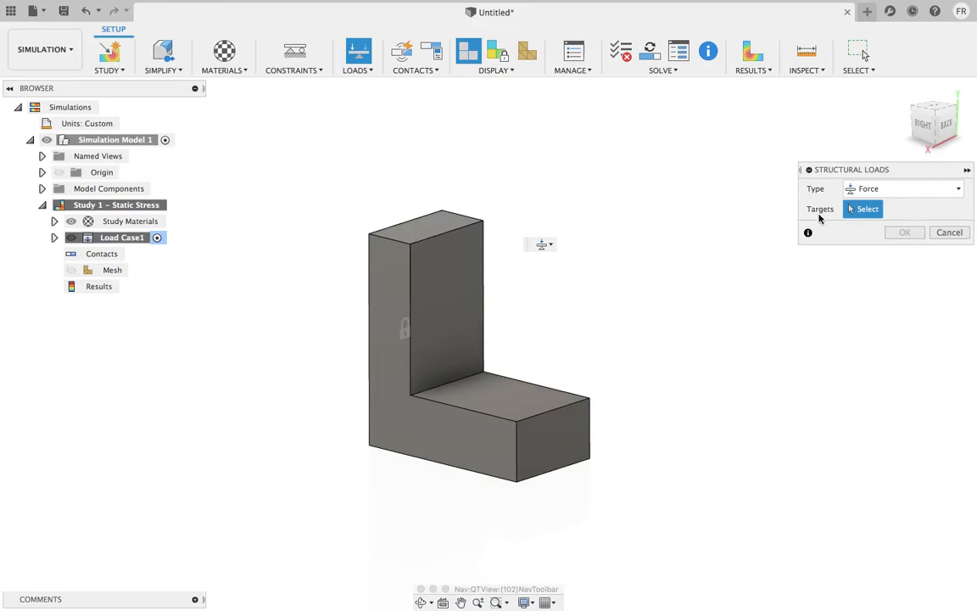
pyautogui.click(886, 190)
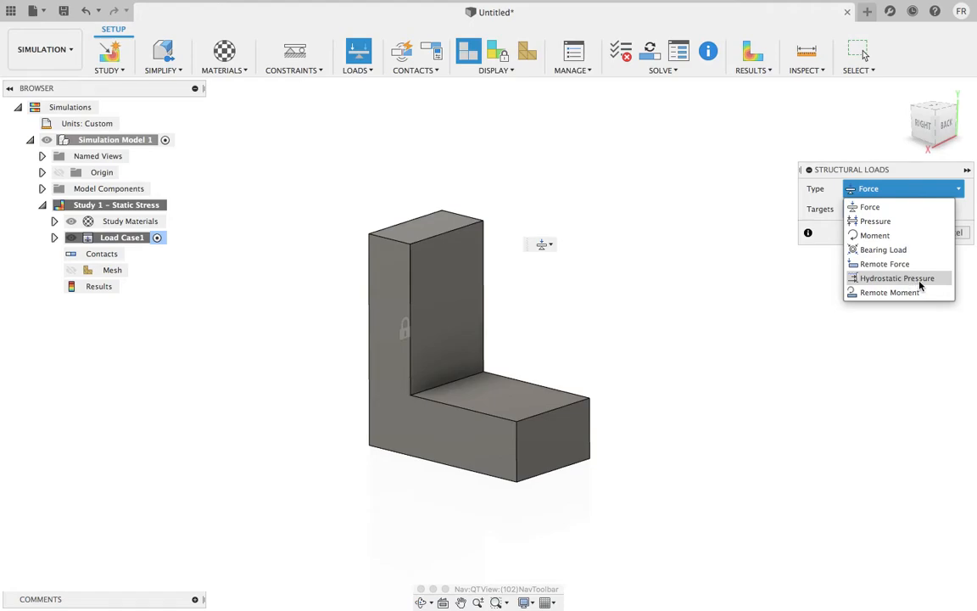
pyautogui.click(889, 209)
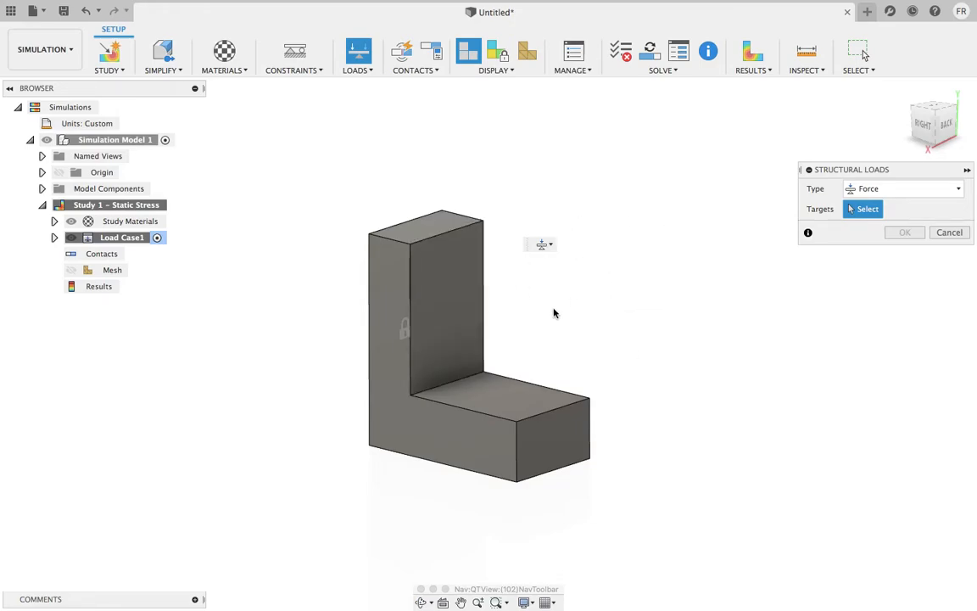
pyautogui.click(441, 272)
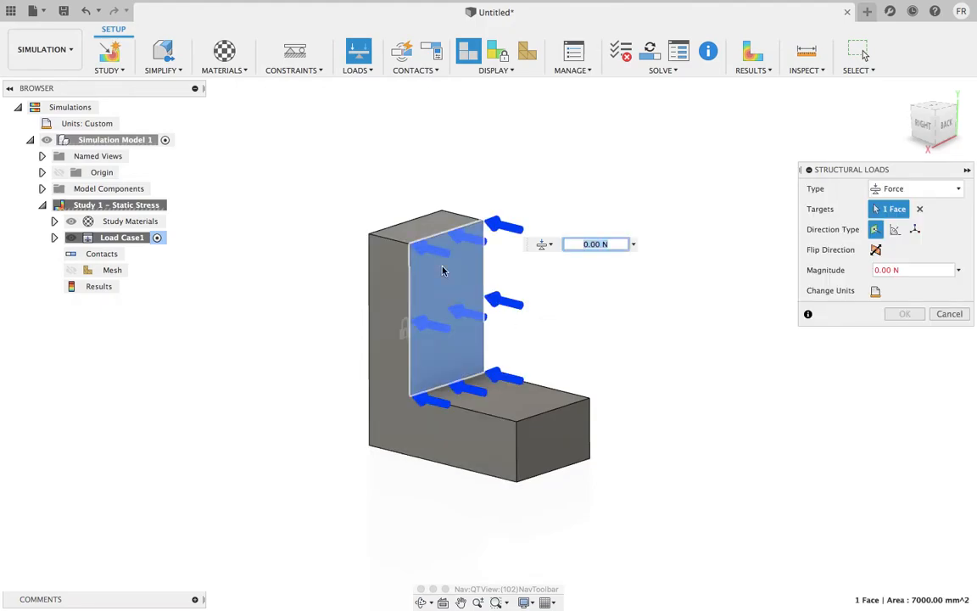
pyautogui.click(528, 398)
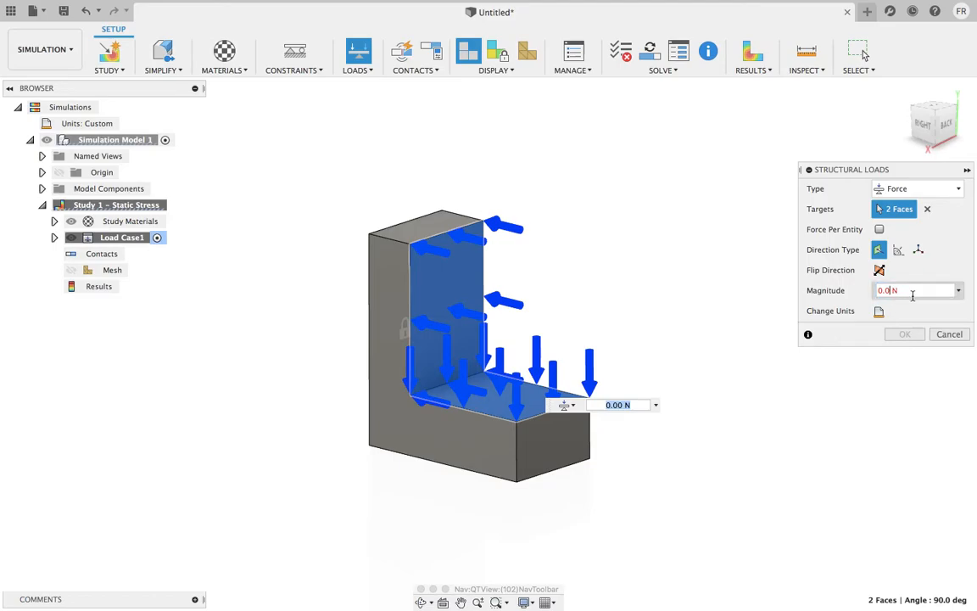
# Set the force magnitude on the two faces to 100 N with newtons as the unit and apply the load
pyautogui.write('00')
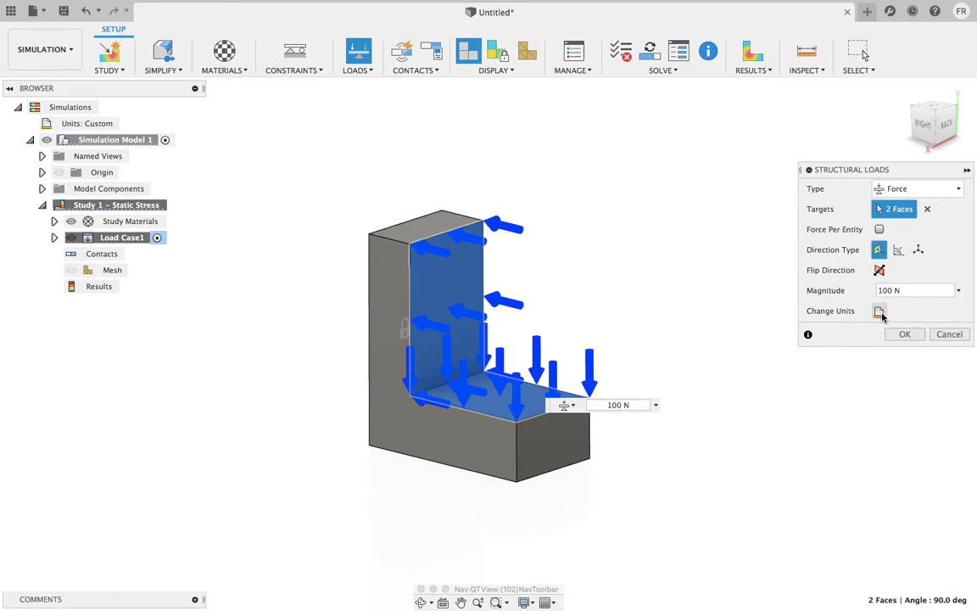
pyautogui.click(880, 311)
pyautogui.click(951, 311)
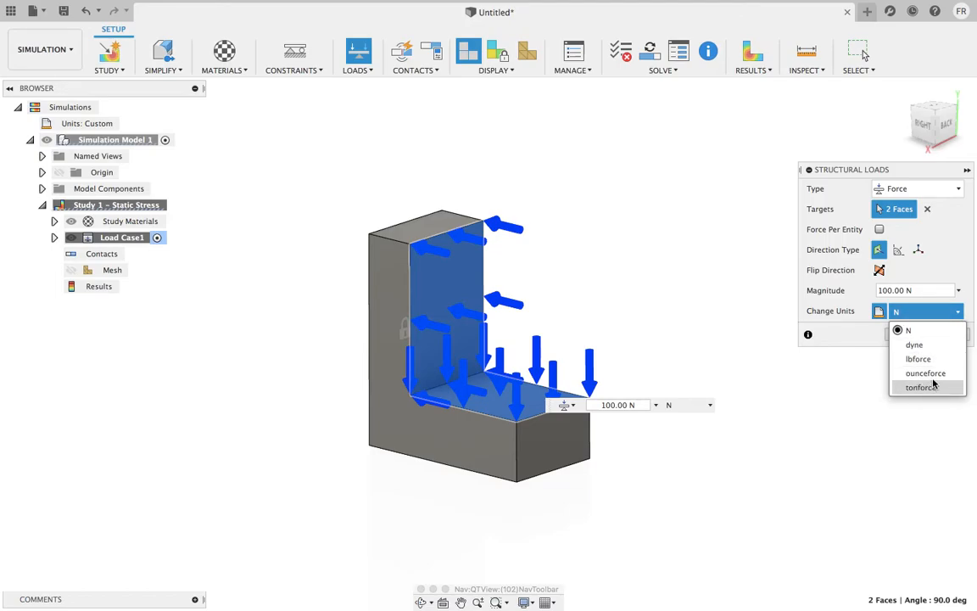
pyautogui.click(934, 332)
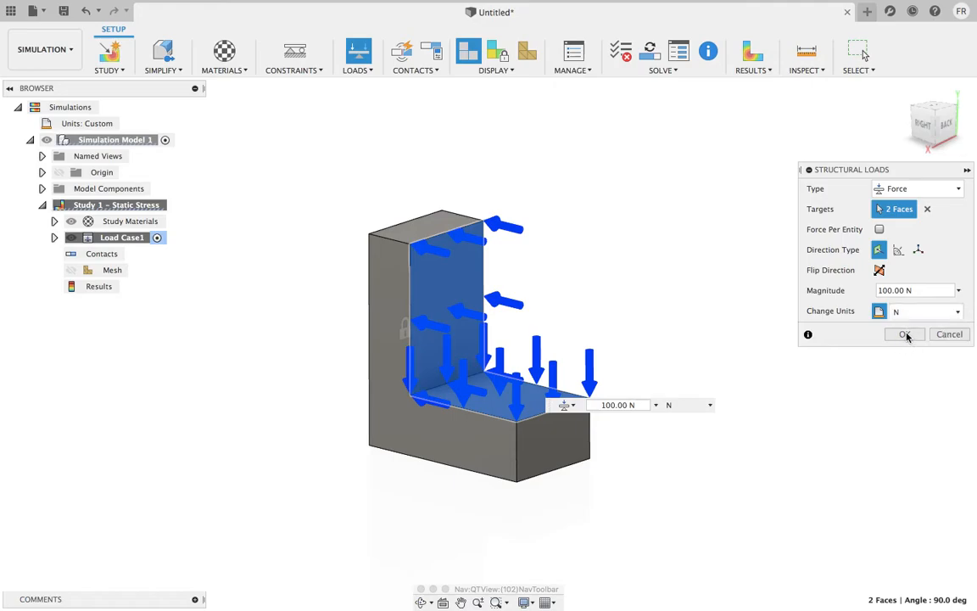
pyautogui.click(907, 337)
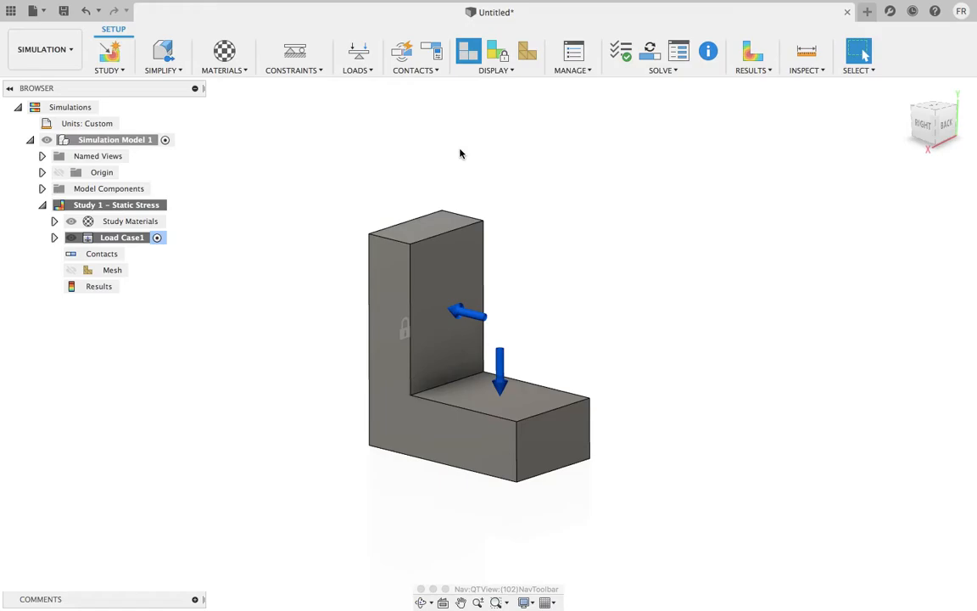
# Run the pre-check on the static stress study and dismiss its report
pyautogui.click(669, 73)
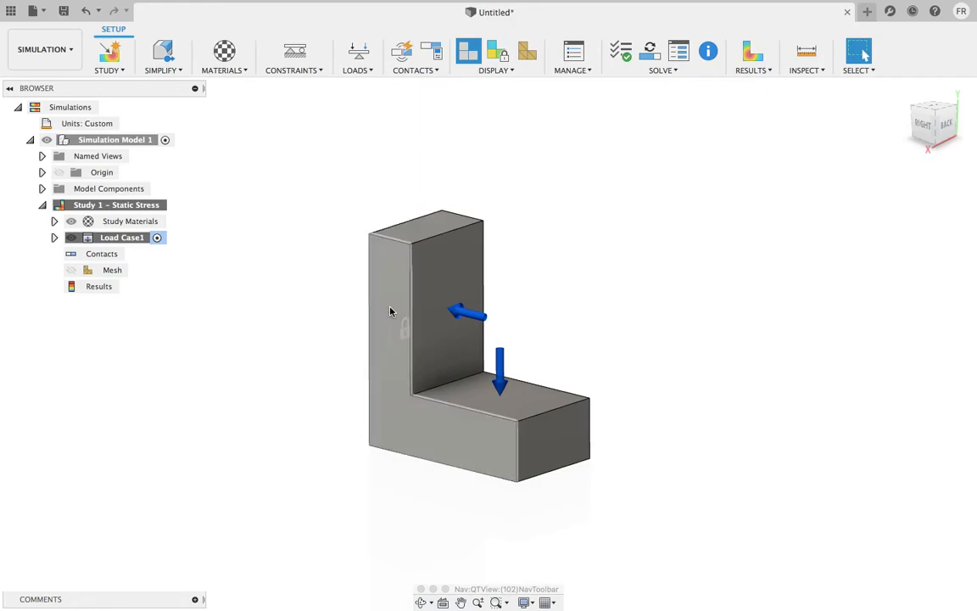
pyautogui.click(623, 54)
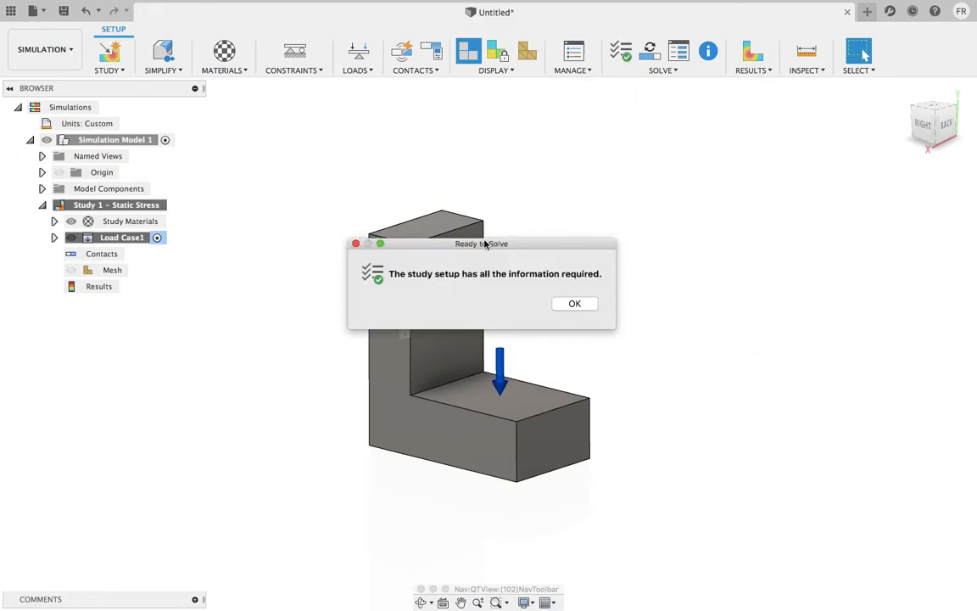
pyautogui.click(575, 305)
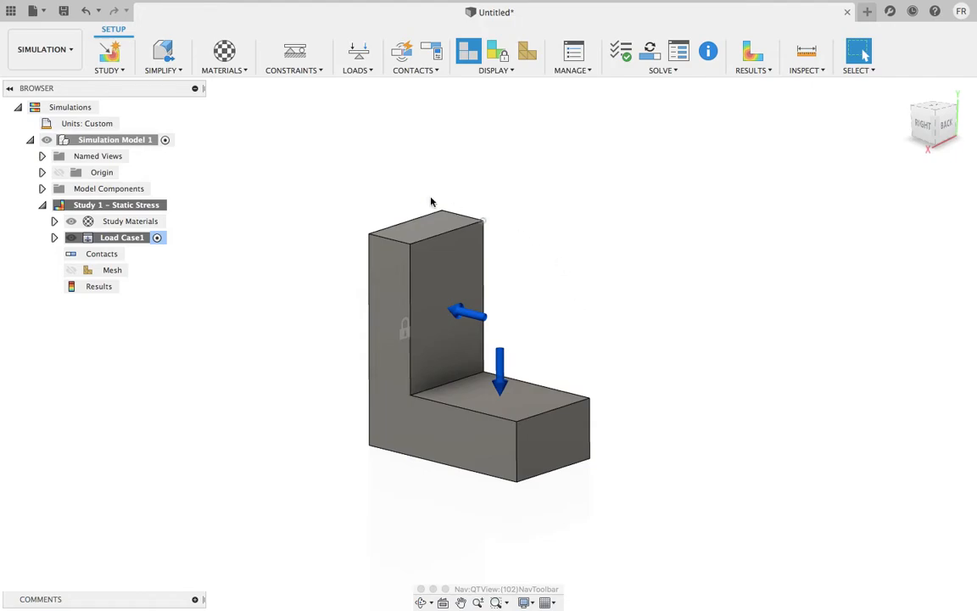
# Compute the mesh for the static stress study and display it on the L-shaped body
pyautogui.click(664, 71)
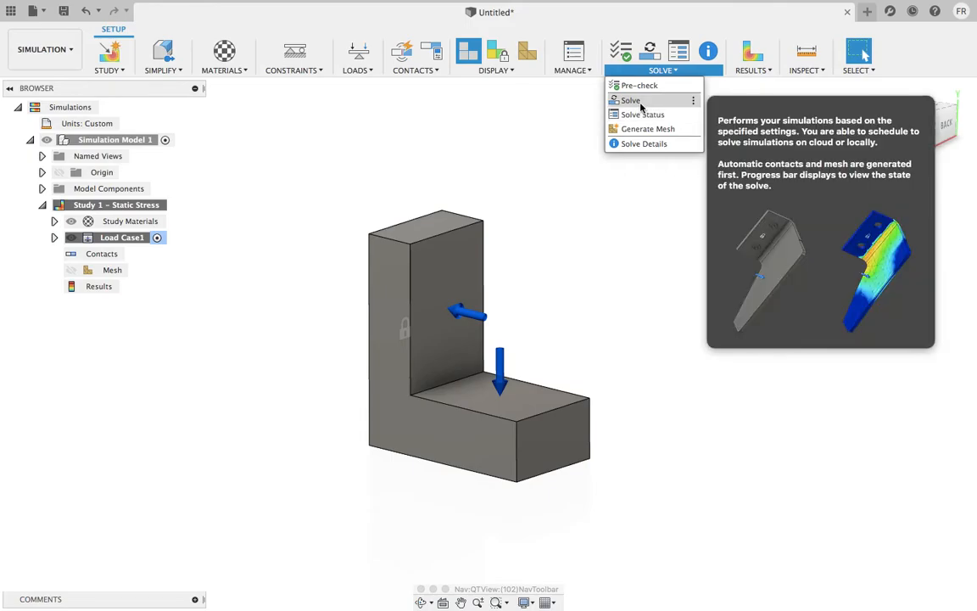
pyautogui.click(513, 155)
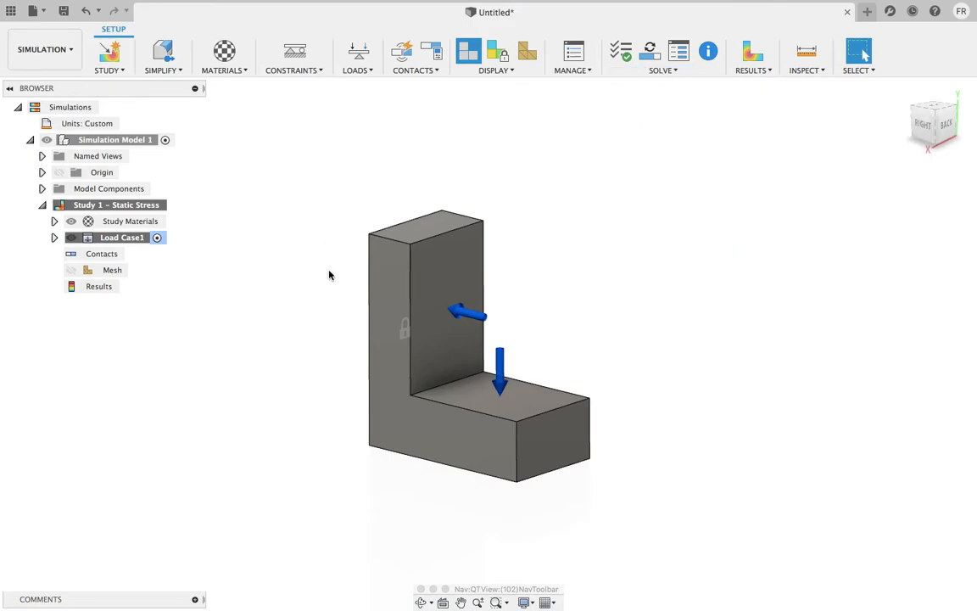
pyautogui.click(71, 272)
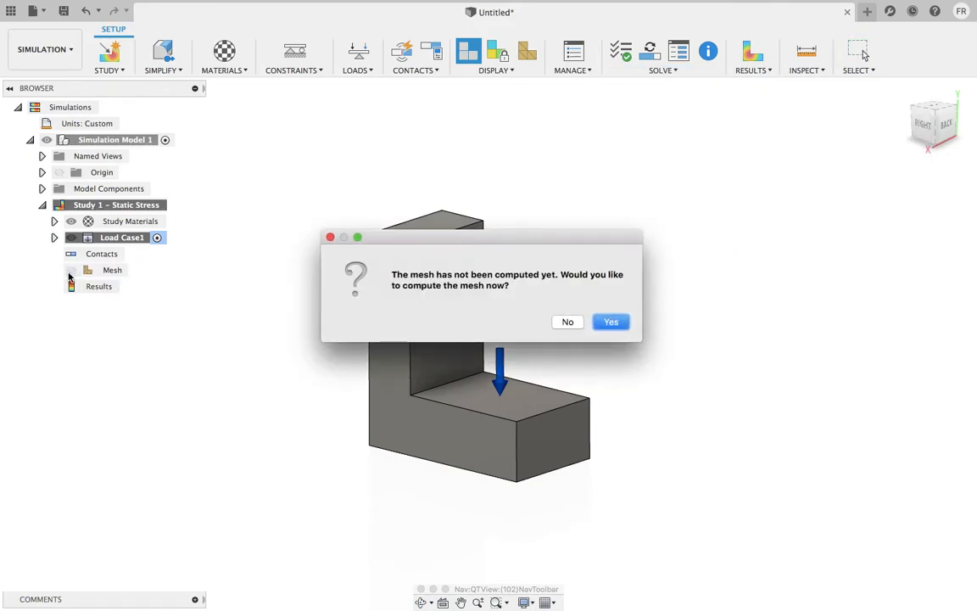
pyautogui.click(613, 324)
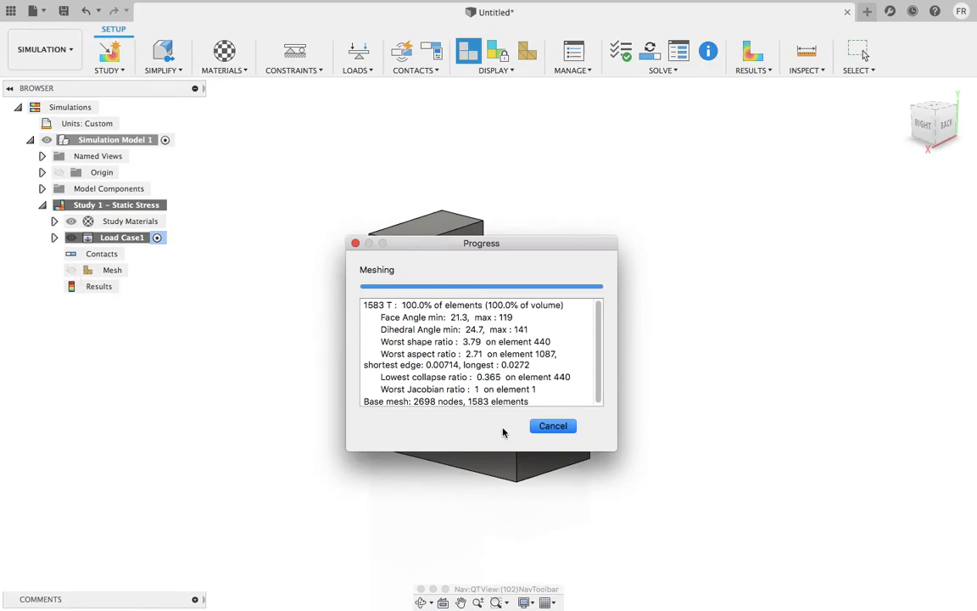
pyautogui.click(555, 427)
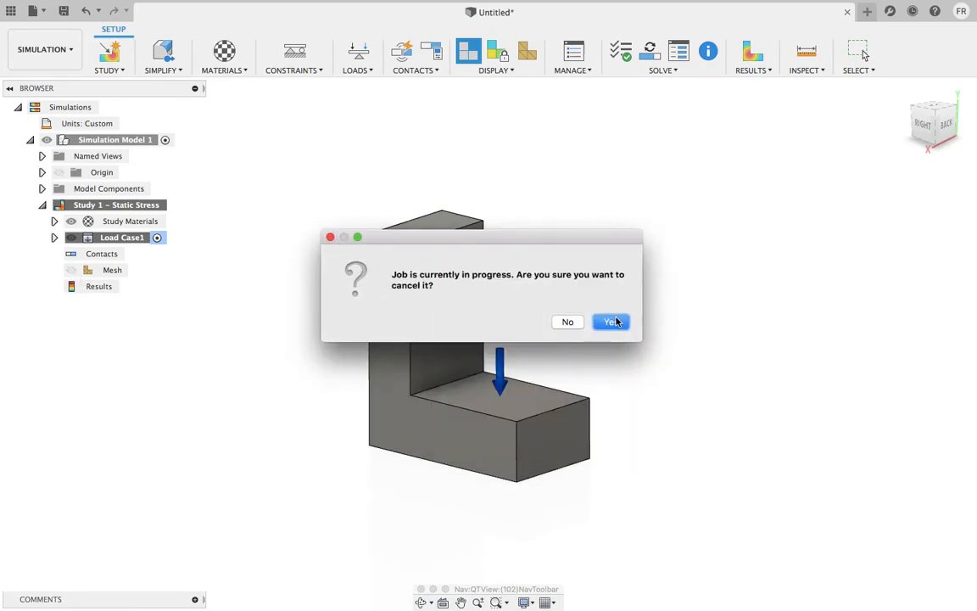
pyautogui.click(613, 322)
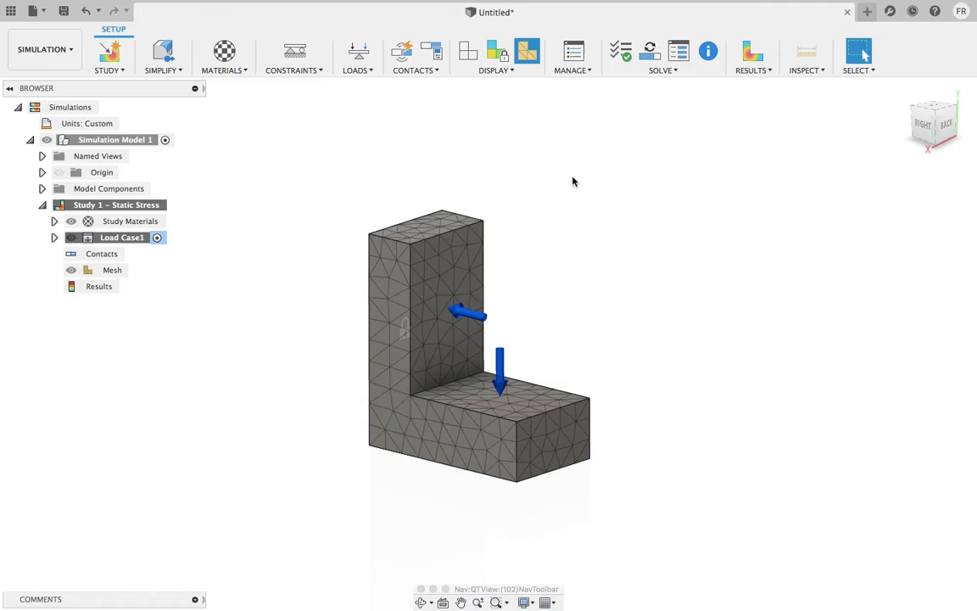
# Start solving Study 1 - Static Stress on the cloud and check the folder where the document will be saved
pyautogui.click(649, 55)
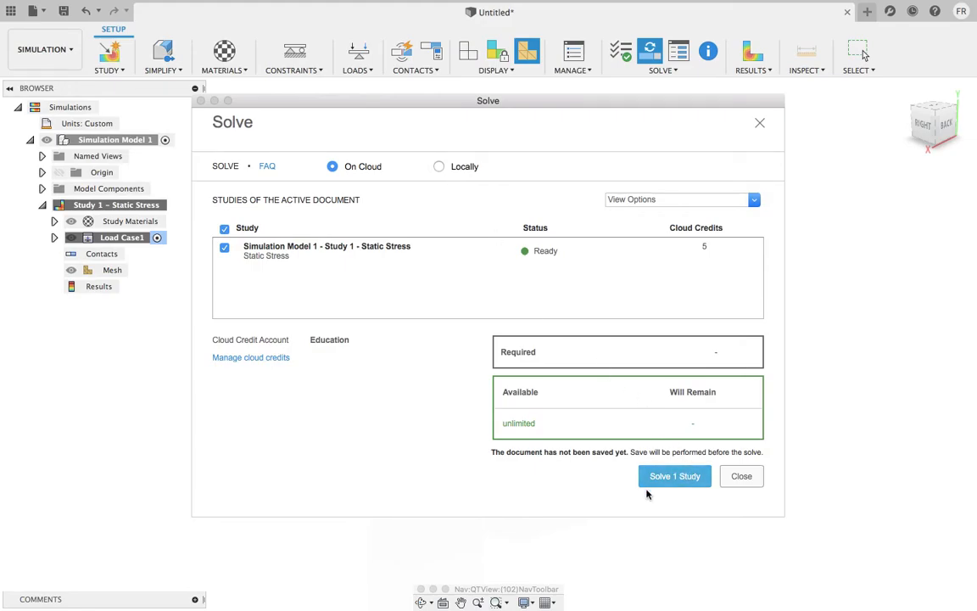
pyautogui.click(672, 477)
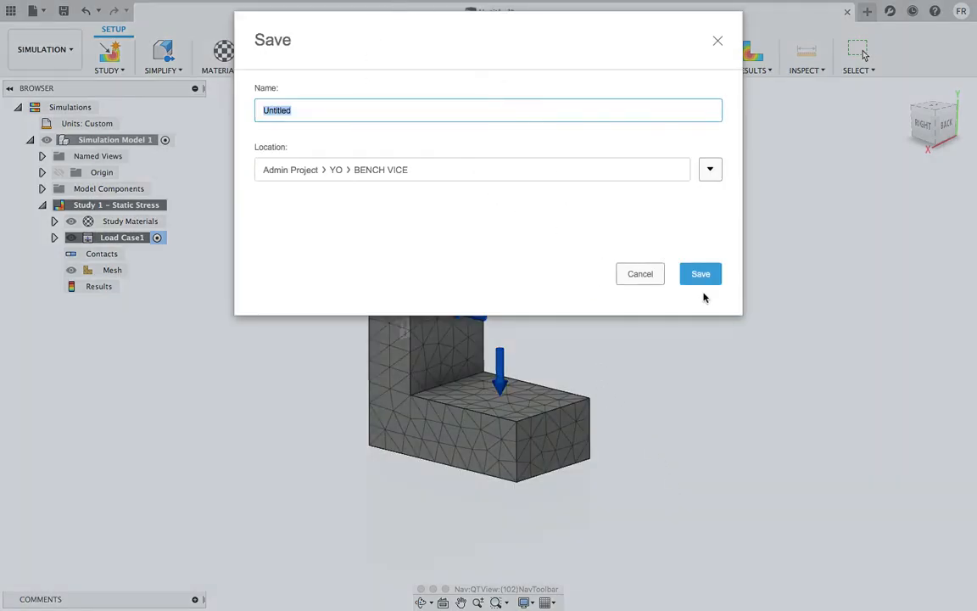
pyautogui.click(710, 169)
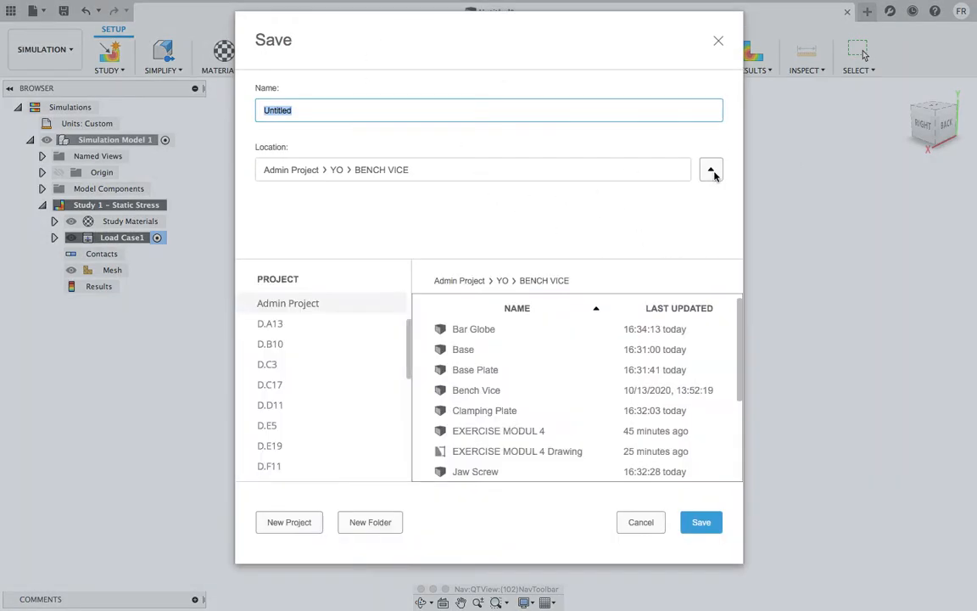
pyautogui.click(713, 173)
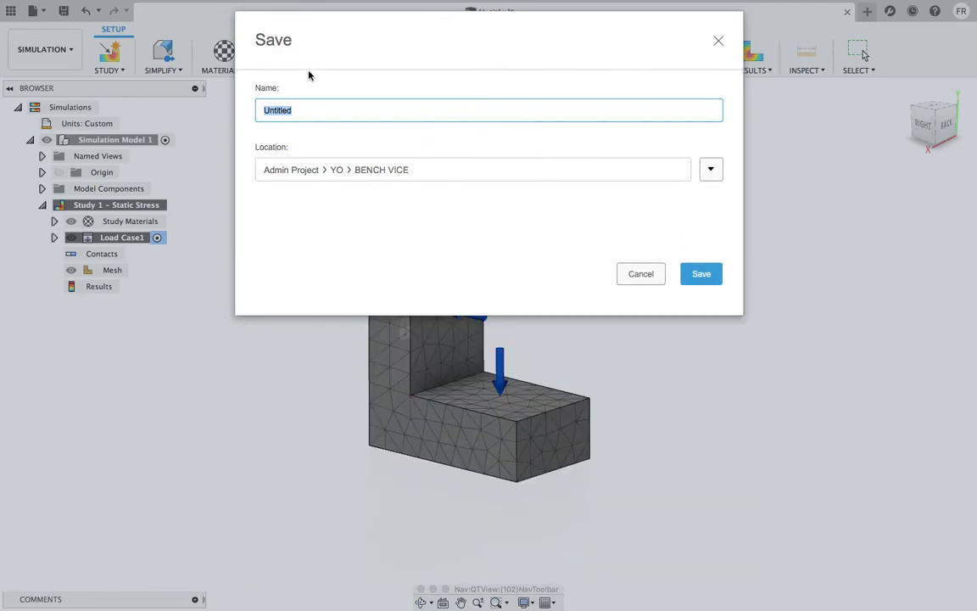
# Save the document as Simulation in Admin Project > YO > BENCH VICE so the cloud solve runs
pyautogui.click(339, 107)
pyautogui.doubleClick(339, 107)
pyautogui.write('Sim')
pyautogui.press('BackSpace')
pyautogui.press('BackSpace')
pyautogui.press('BackSpace')
pyautogui.write('imulation')
pyautogui.click(694, 273)
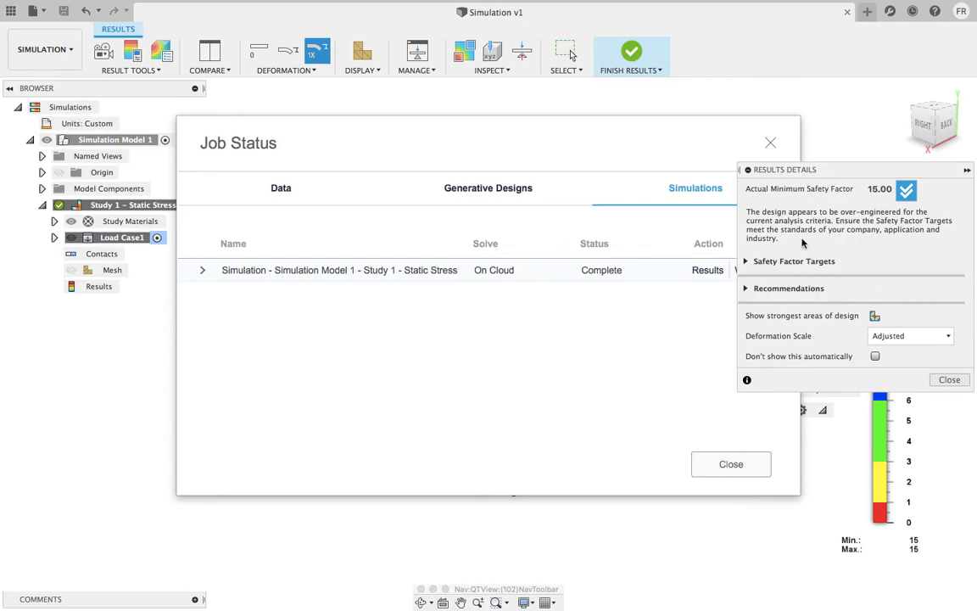
# Review the results details of the solved study, then dismiss them together with the job status
pyautogui.moveTo(774, 165); pyautogui.dragTo(704, 160)
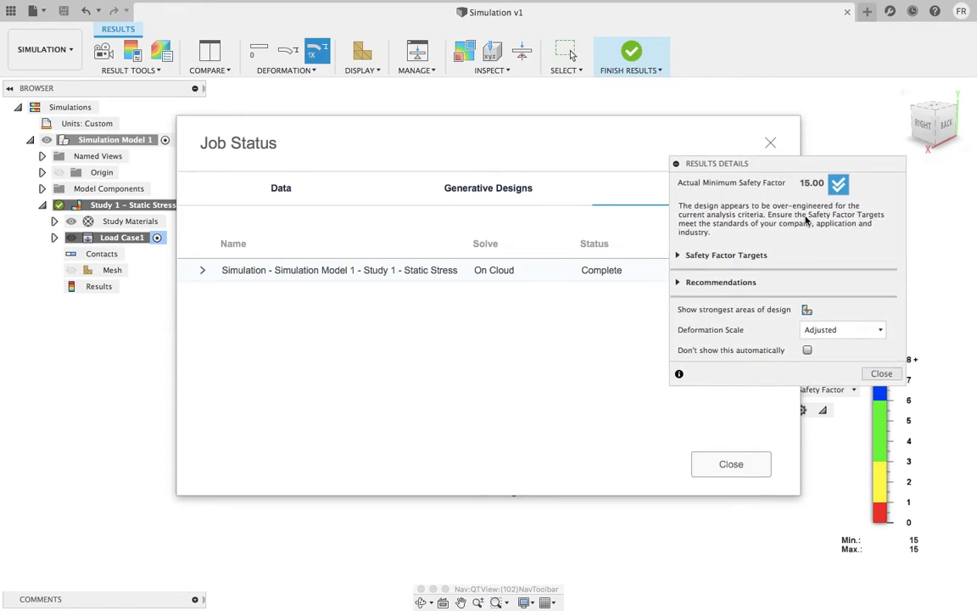
pyautogui.click(882, 374)
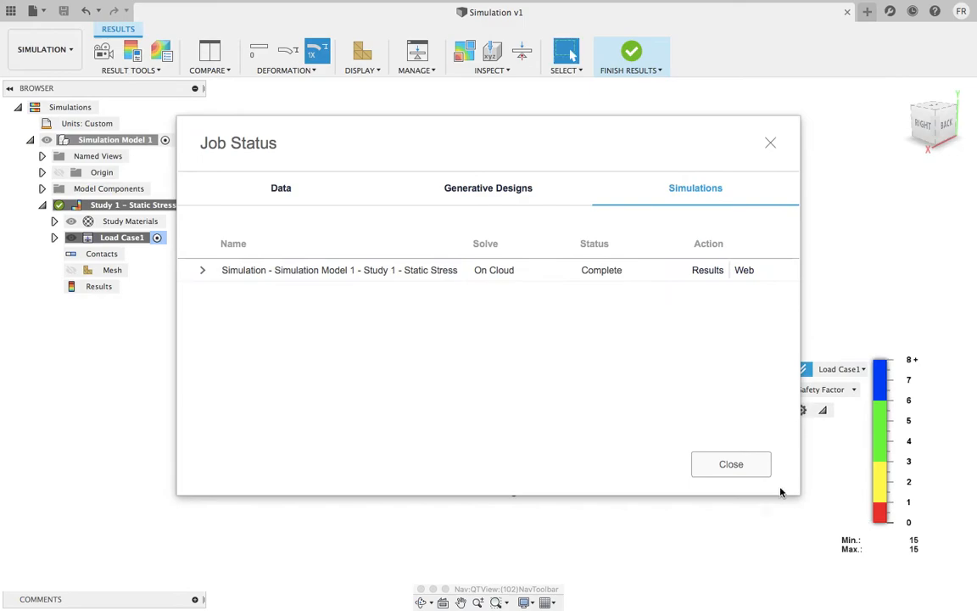
pyautogui.click(736, 467)
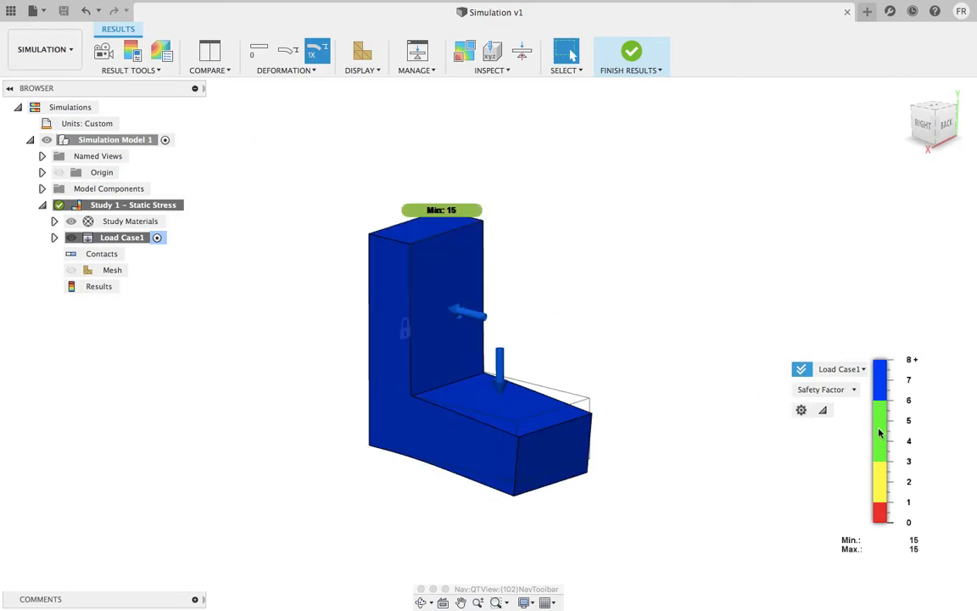
# Examine the safety factor result on the body against its colour legend, including the available result types and load cases
pyautogui.scroll(-2, 583, 348)
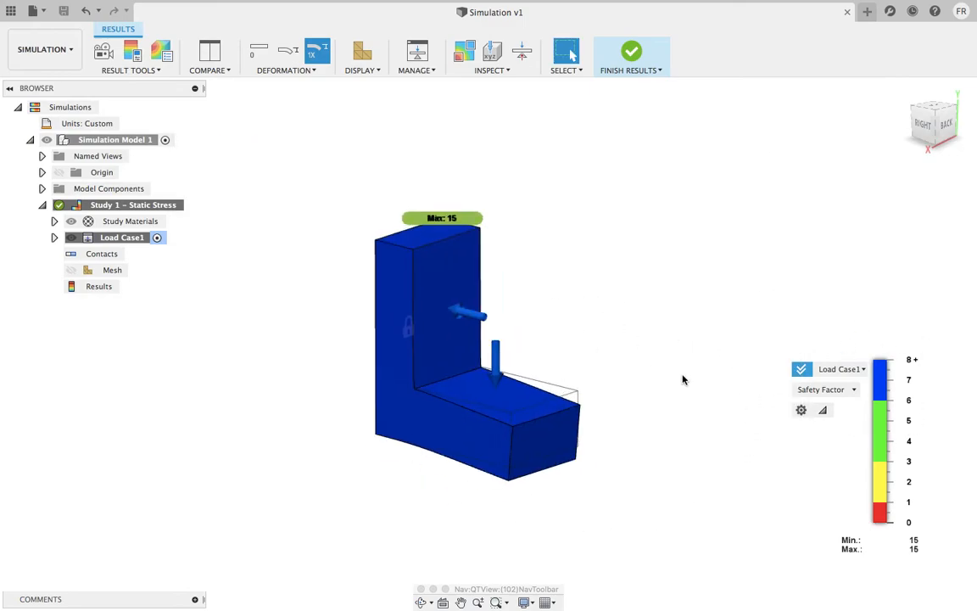
pyautogui.scroll(2, 682, 378)
pyautogui.moveTo(551, 373); pyautogui.dragTo(633, 393, button='middle')
pyautogui.press('Escape')
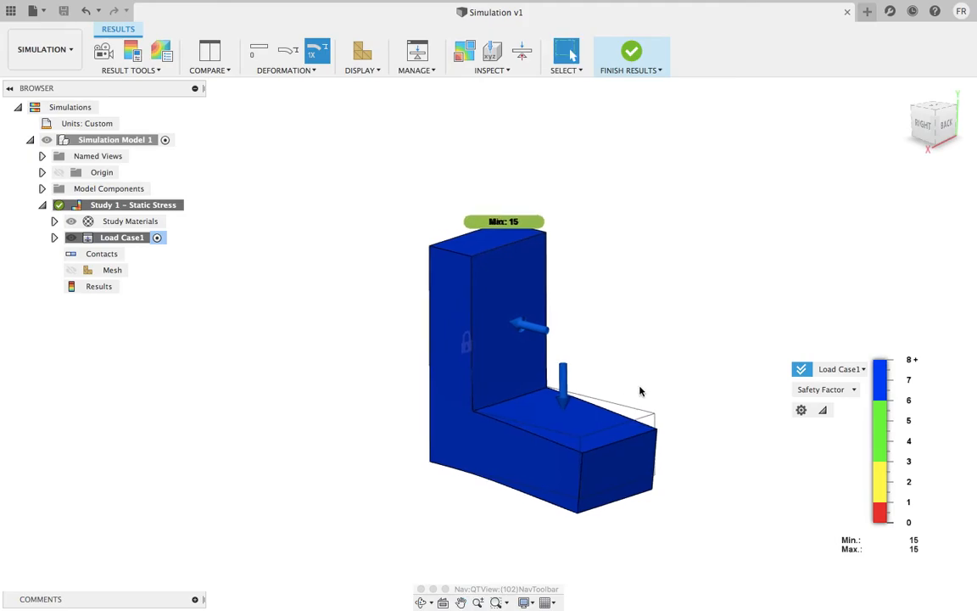
pyautogui.click(853, 390)
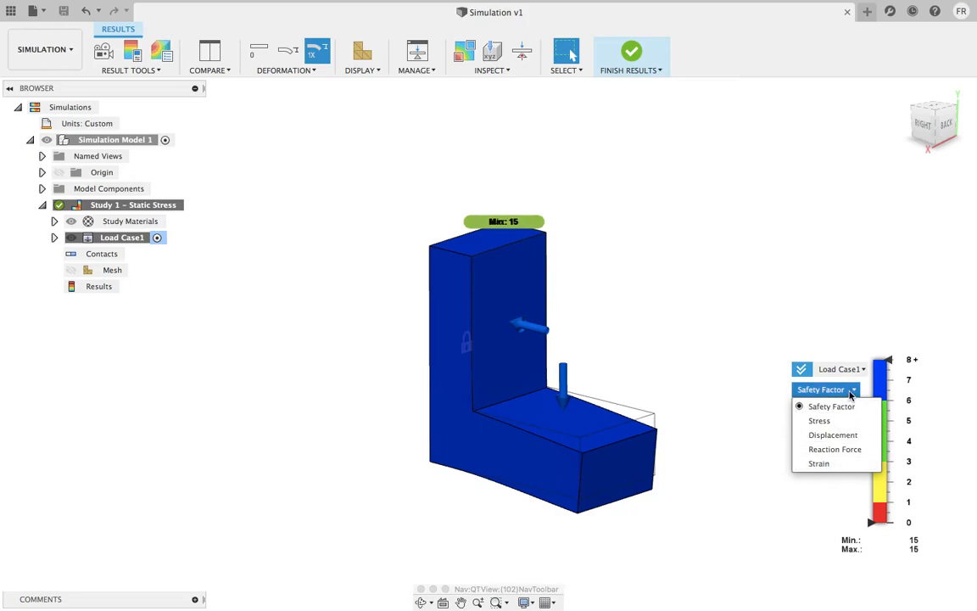
pyautogui.click(827, 406)
pyautogui.click(862, 370)
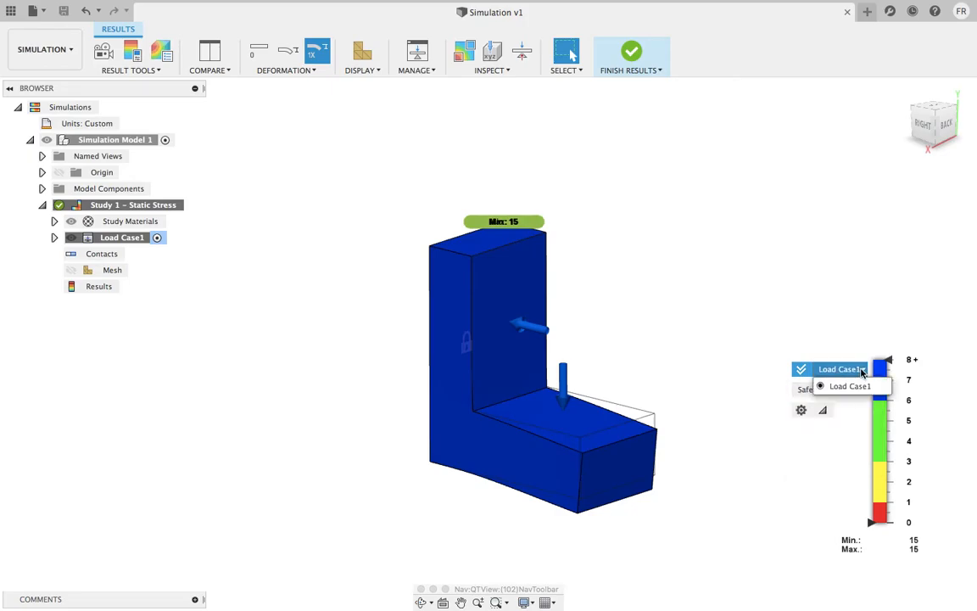
pyautogui.click(861, 371)
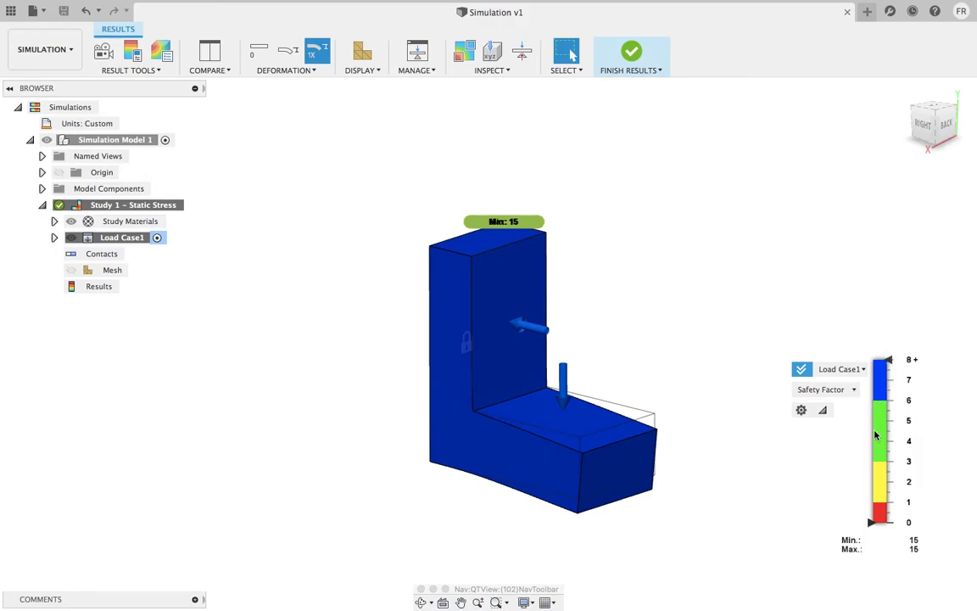
pyautogui.scroll(3, 804, 373)
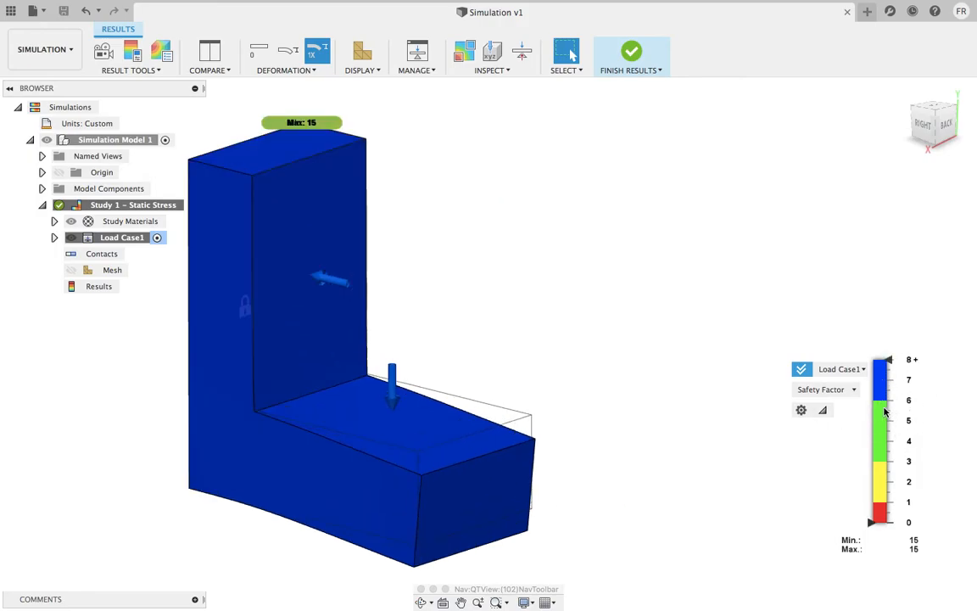
pyautogui.scroll(-3, 768, 365)
pyautogui.moveTo(684, 379); pyautogui.dragTo(731, 386, button='middle')
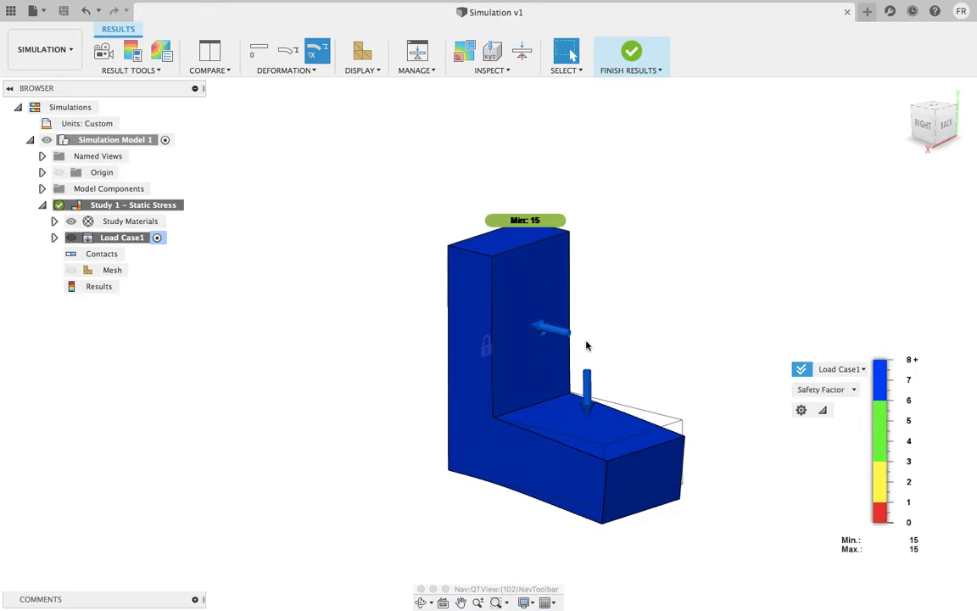
pyautogui.keyDown('shift'); pyautogui.moveTo(585, 342); pyautogui.dragTo(619, 363, button='middle'); pyautogui.keyUp('shift')
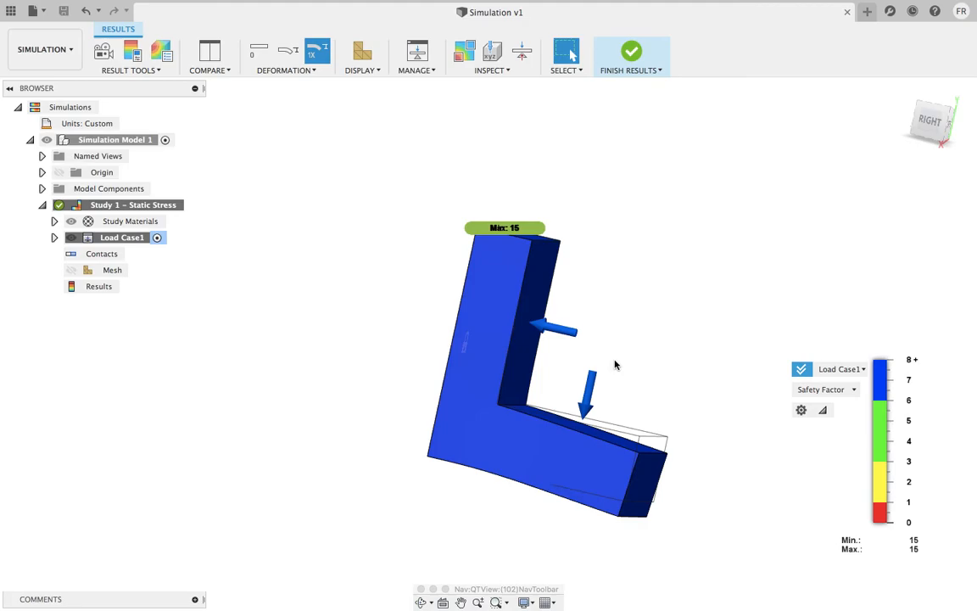
# Show the Von Mises stress result in MPa and examine the stress distribution around the inner corner of the L-shape
pyautogui.click(845, 390)
pyautogui.click(831, 421)
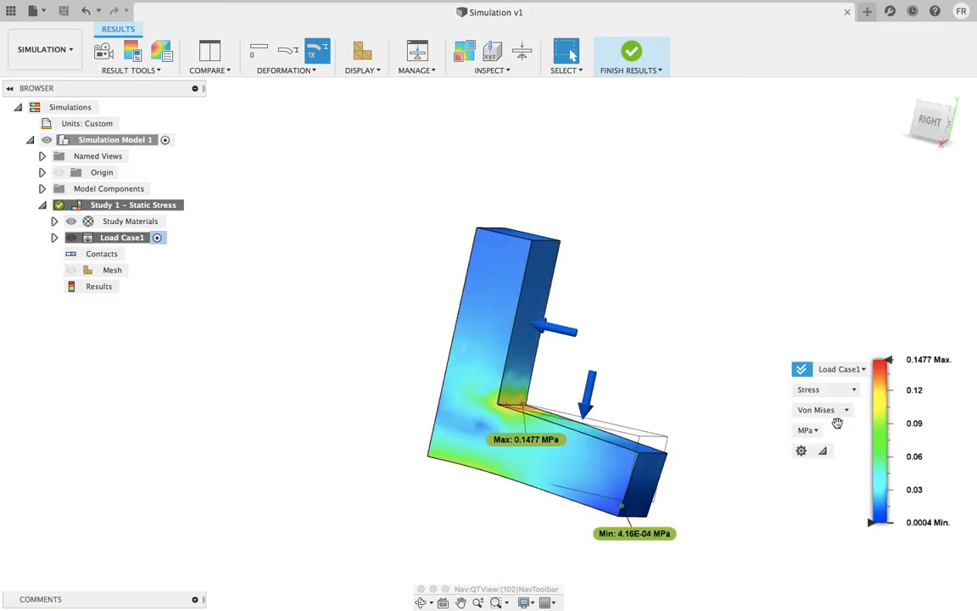
pyautogui.keyDown('shift'); pyautogui.moveTo(622, 357); pyautogui.dragTo(560, 399, button='middle'); pyautogui.keyUp('shift')
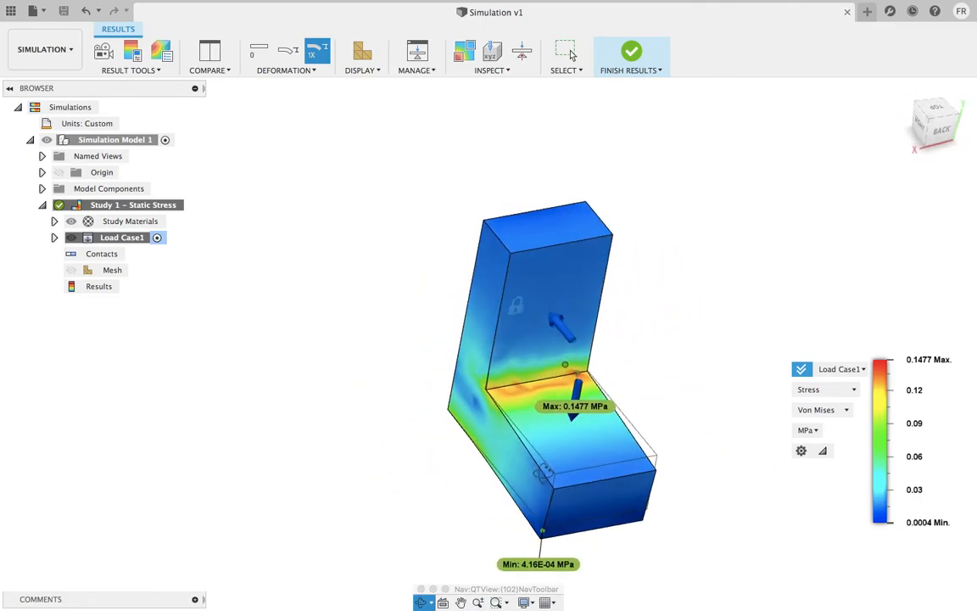
pyautogui.scroll(6, 526, 397)
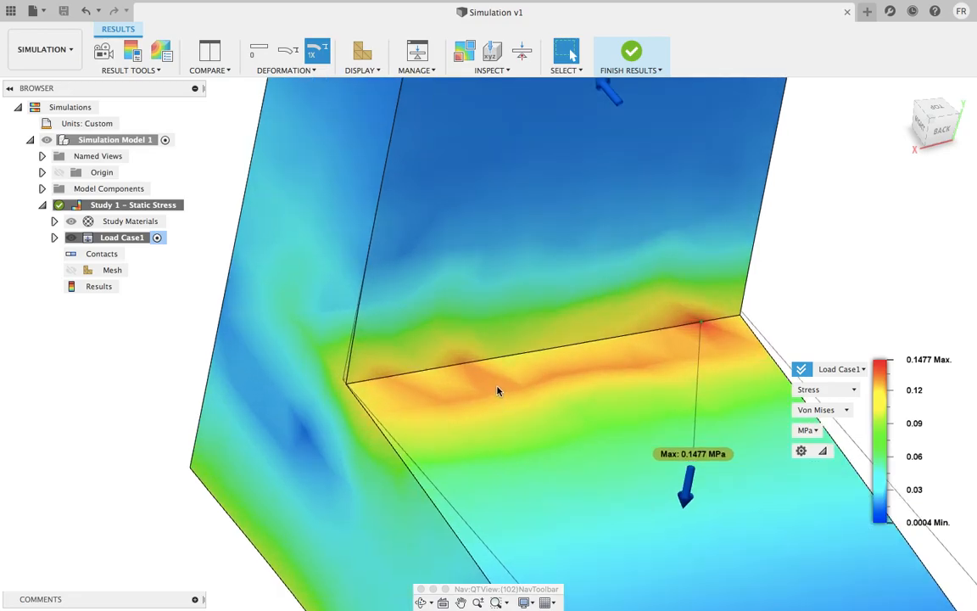
pyautogui.scroll(-6, 462, 400)
pyautogui.keyDown('shift'); pyautogui.moveTo(700, 507); pyautogui.dragTo(669, 444, button='middle'); pyautogui.keyUp('shift')
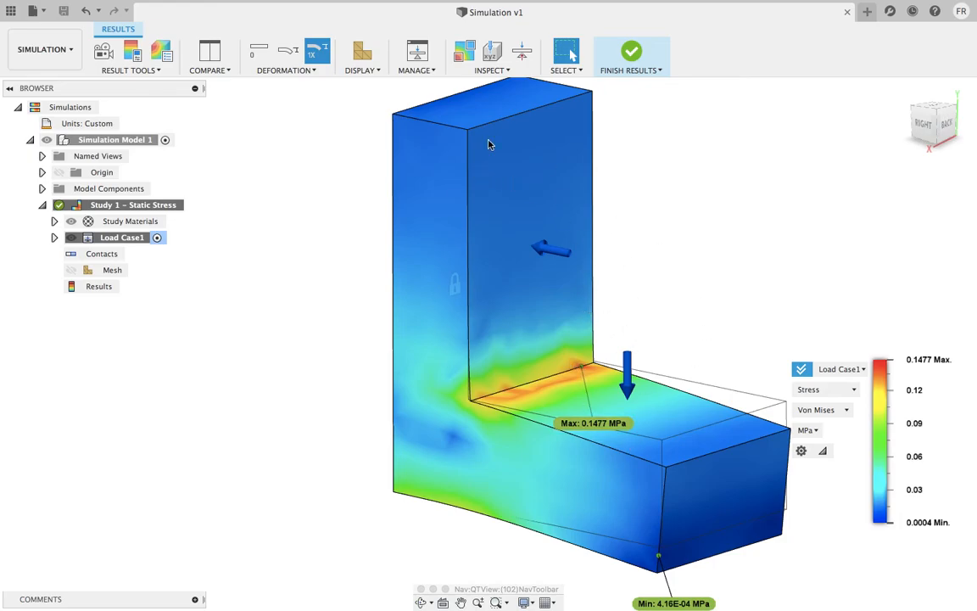
# Show the total displacement result in mm and examine the deformation of the horizontal leg towards its free end
pyautogui.click(838, 392)
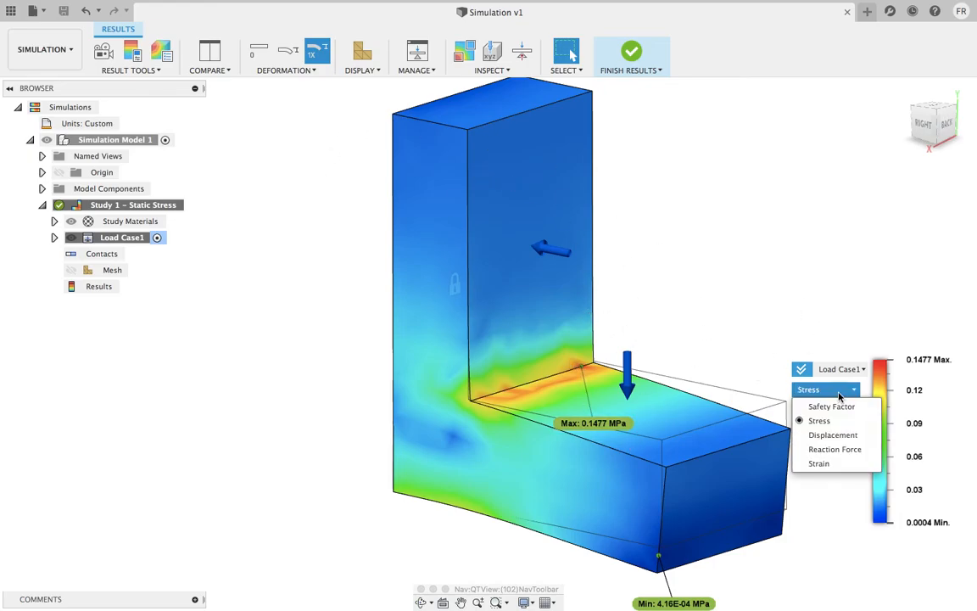
pyautogui.click(829, 435)
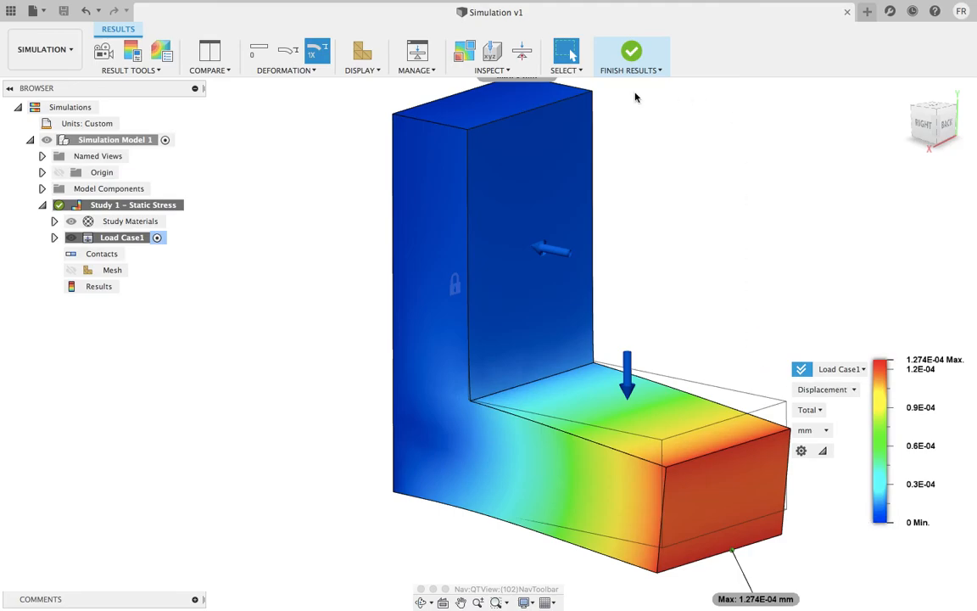
pyautogui.scroll(-3, 646, 297)
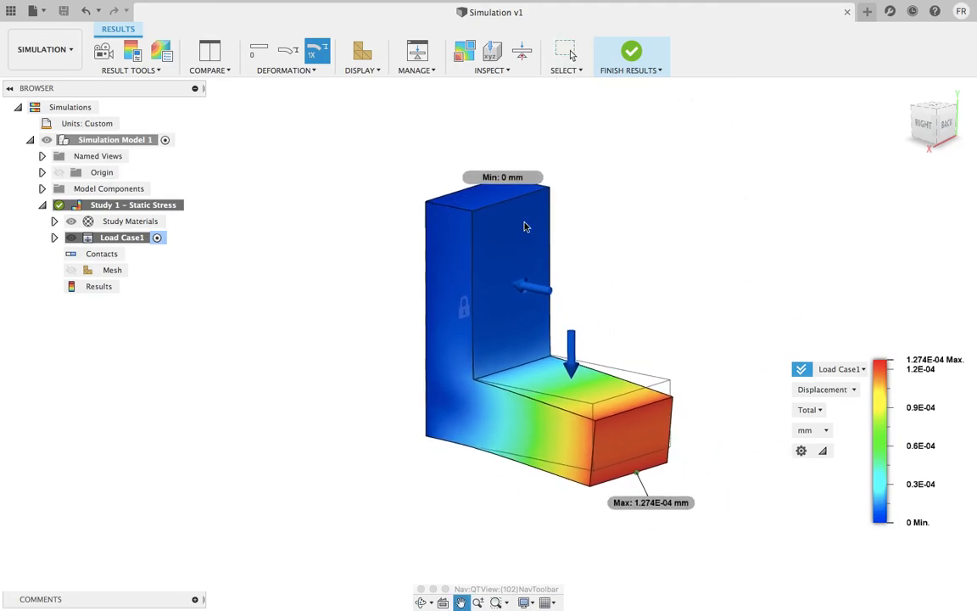
pyautogui.scroll(2, 618, 411)
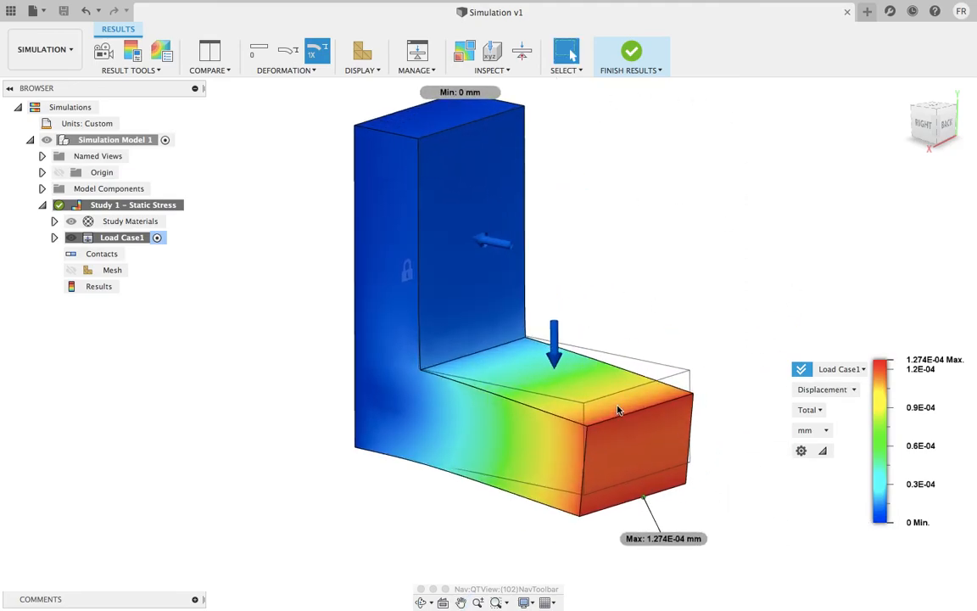
pyautogui.moveTo(641, 436)
pyautogui.keyDown('shift'); pyautogui.mouseDown(button='middle')
pyautogui.moveTo(680, 425)
pyautogui.moveTo(611, 434)
pyautogui.moveTo(665, 425)
pyautogui.moveTo(642, 413)
pyautogui.moveTo(663, 417)
pyautogui.moveTo(632, 420)
pyautogui.mouseUp(button='middle'); pyautogui.keyUp('shift')
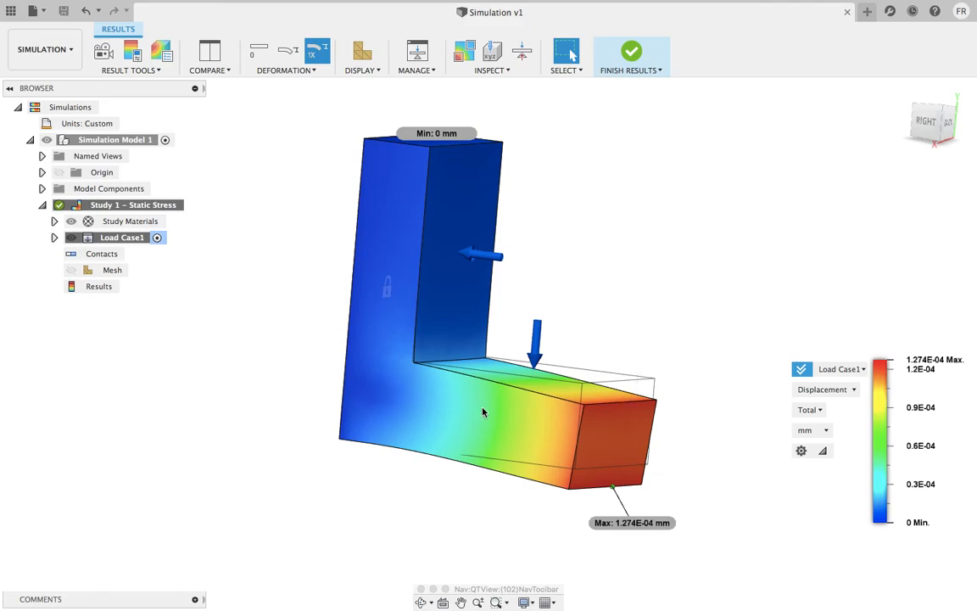
pyautogui.scroll(3, 585, 407)
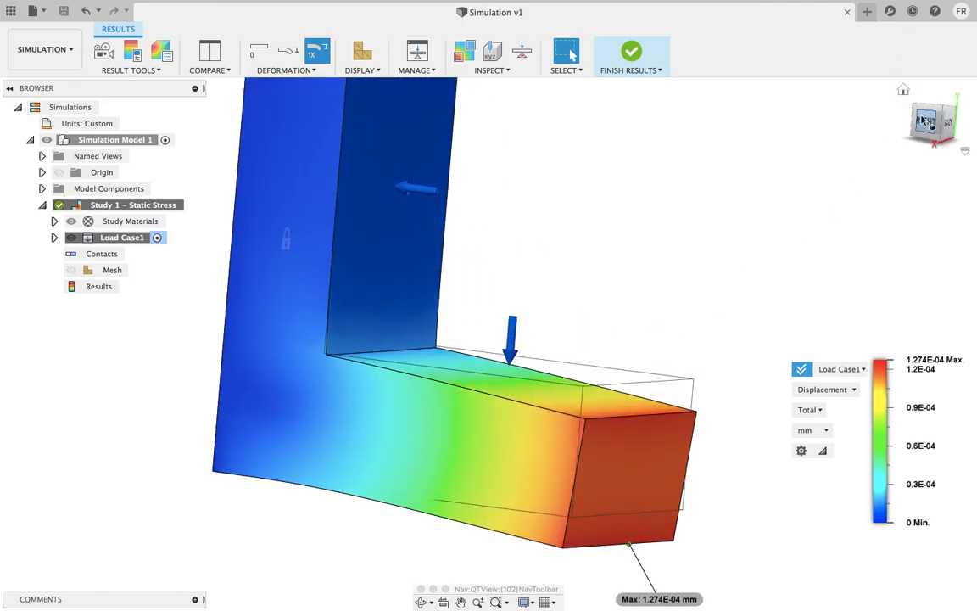
# Examine the total displacement from the right side view, comparing the deformed horizontal leg with its undeformed outline and the maximum marker
pyautogui.click(925, 124)
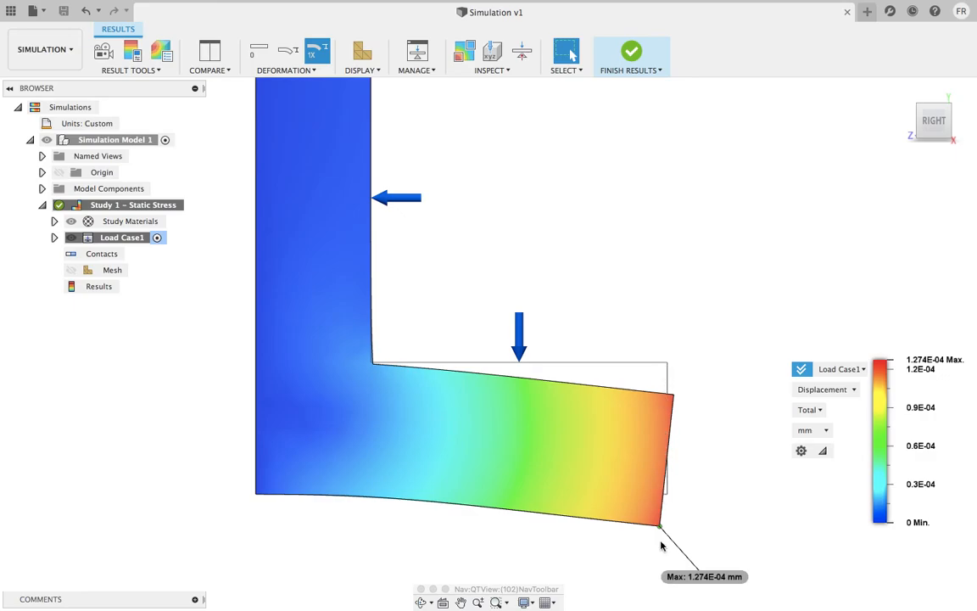
pyautogui.scroll(-1, 677, 485)
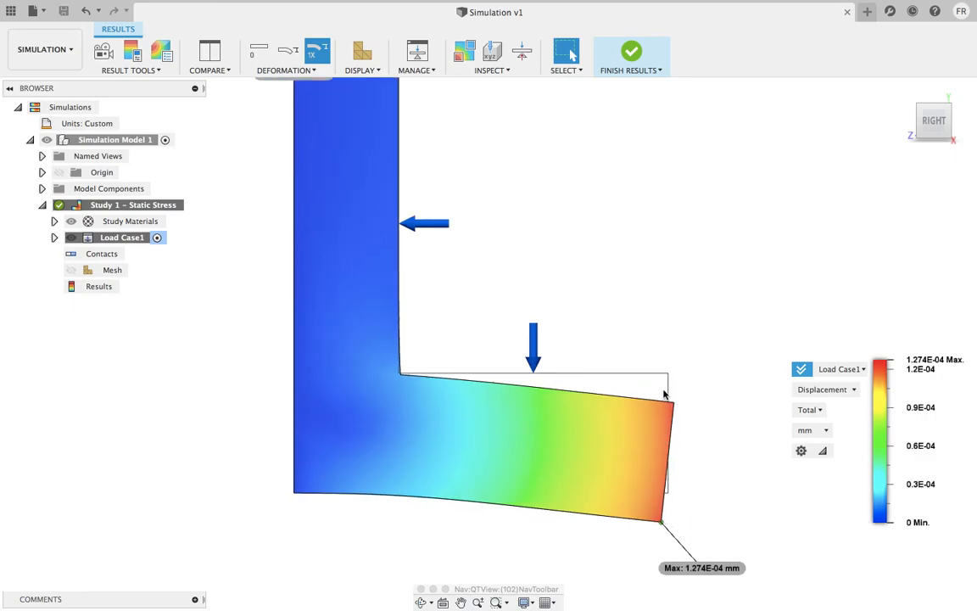
pyautogui.scroll(-2, 664, 396)
pyautogui.moveTo(665, 399); pyautogui.dragTo(653, 404, button='middle')
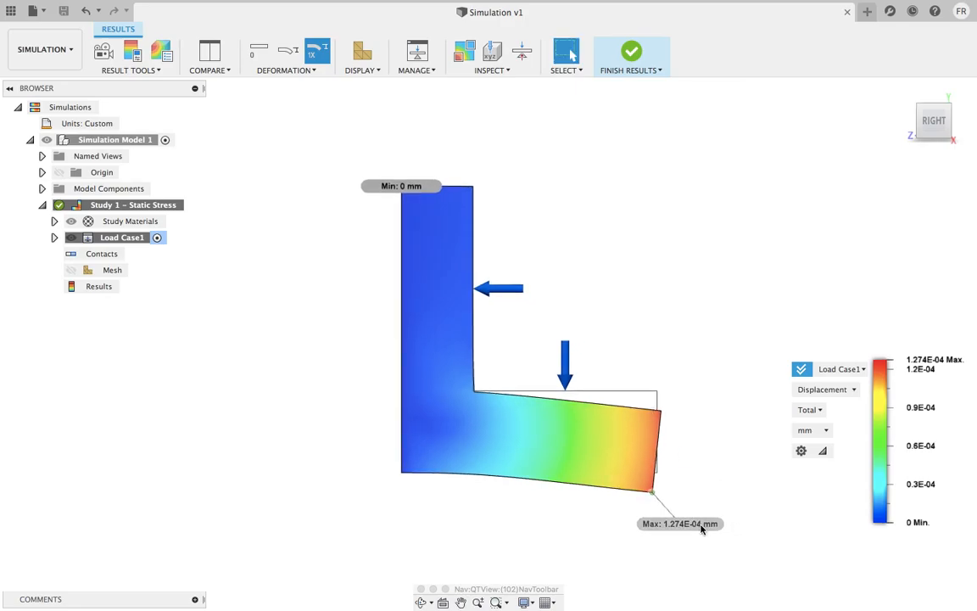
pyautogui.scroll(1, 668, 527)
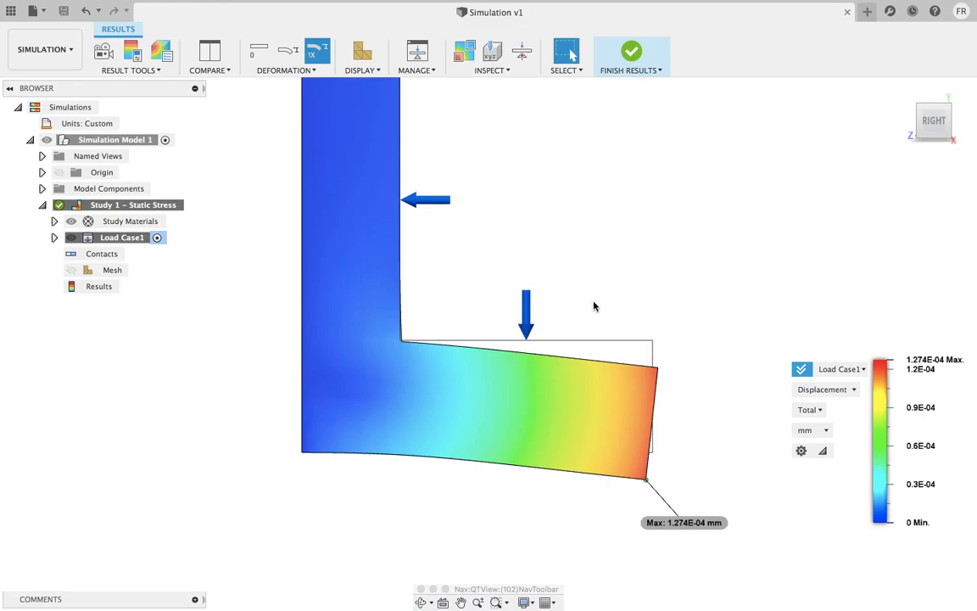
pyautogui.scroll(-2, 647, 394)
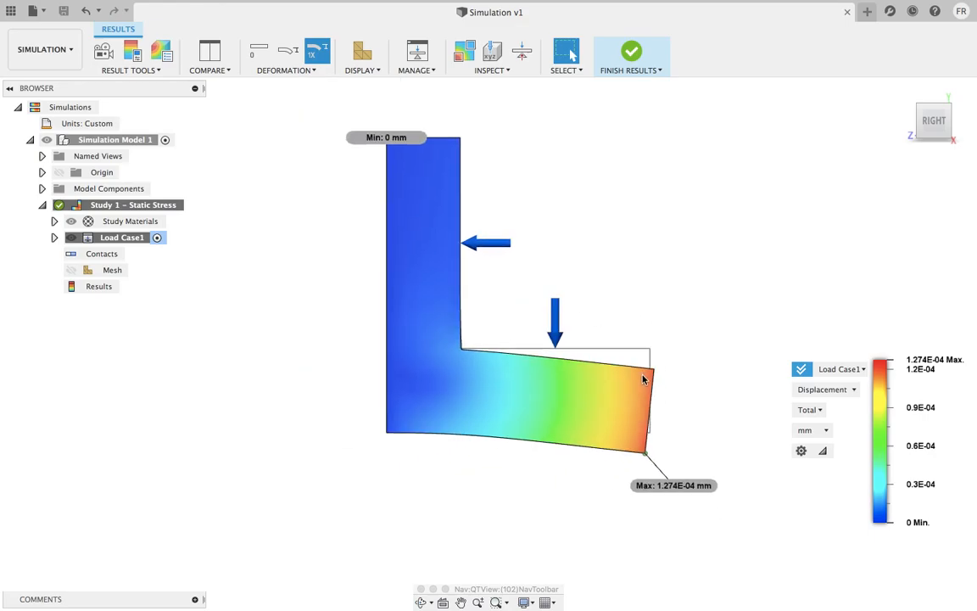
# Show the total reaction force result in N and examine its distribution over the fixed back face of the vertical leg
pyautogui.click(853, 390)
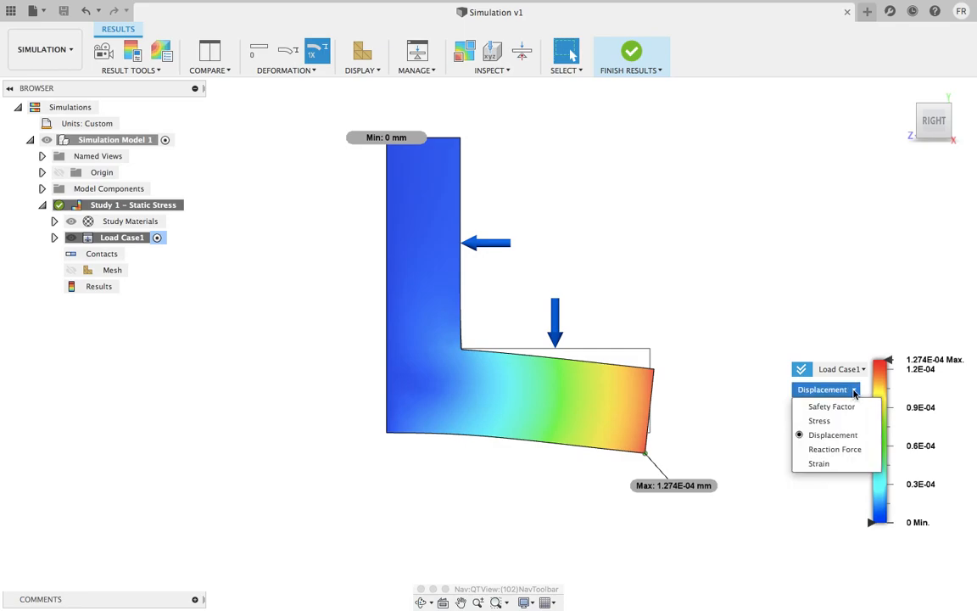
pyautogui.click(855, 450)
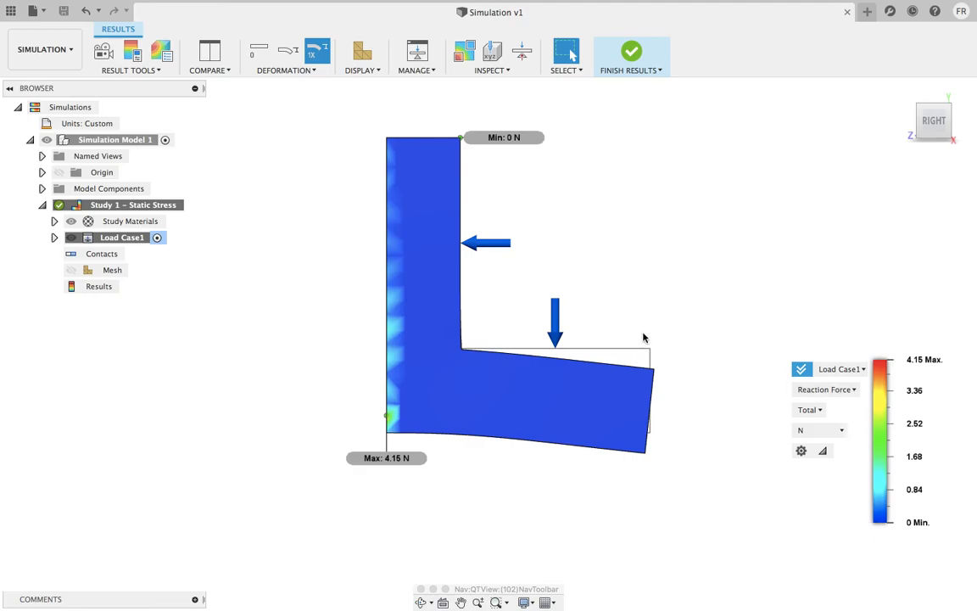
pyautogui.moveTo(631, 322)
pyautogui.keyDown('shift'); pyautogui.mouseDown(button='middle')
pyautogui.moveTo(683, 320)
pyautogui.moveTo(642, 330)
pyautogui.mouseUp(button='middle'); pyautogui.keyUp('shift')
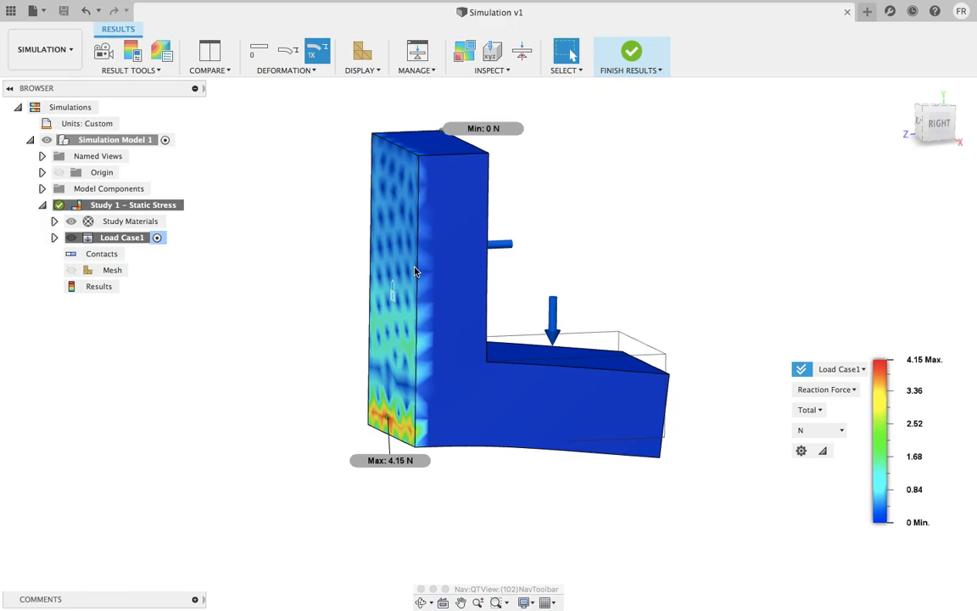
pyautogui.scroll(2, 402, 411)
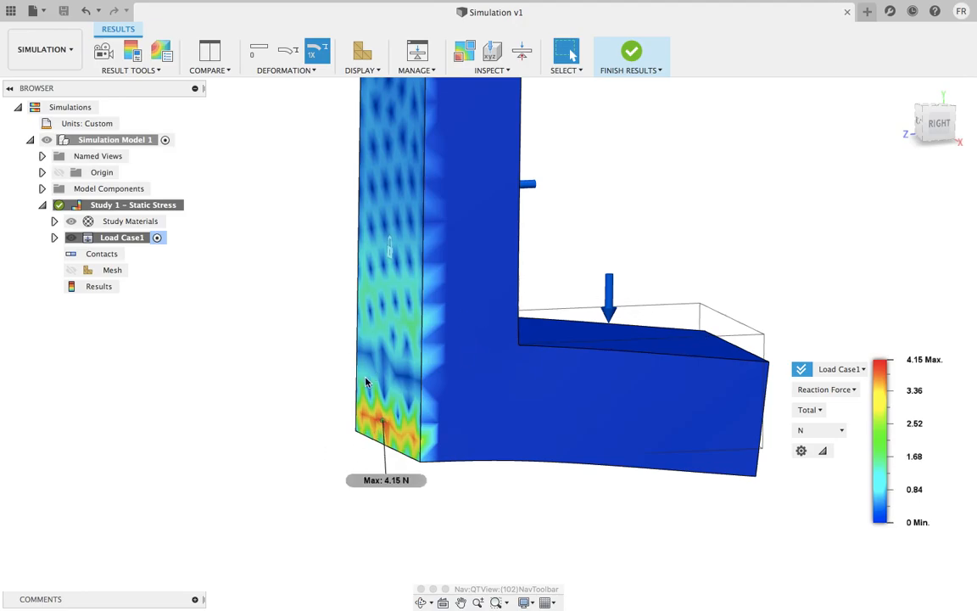
# Show the equivalent strain result and examine the strain concentration along the inner corner of the L-shape
pyautogui.click(857, 395)
pyautogui.click(829, 463)
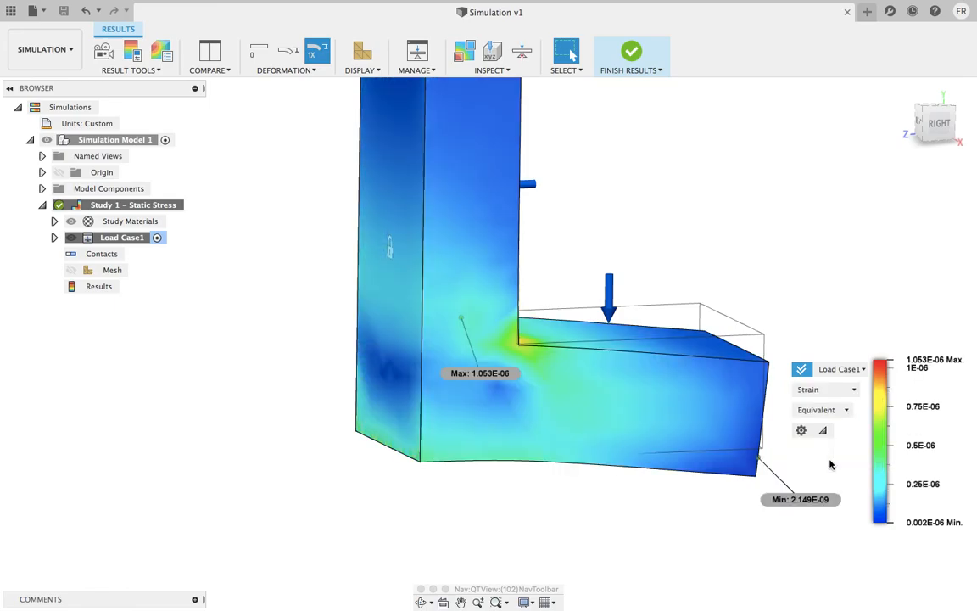
pyautogui.keyDown('shift'); pyautogui.moveTo(725, 388); pyautogui.dragTo(674, 333, button='middle'); pyautogui.keyUp('shift')
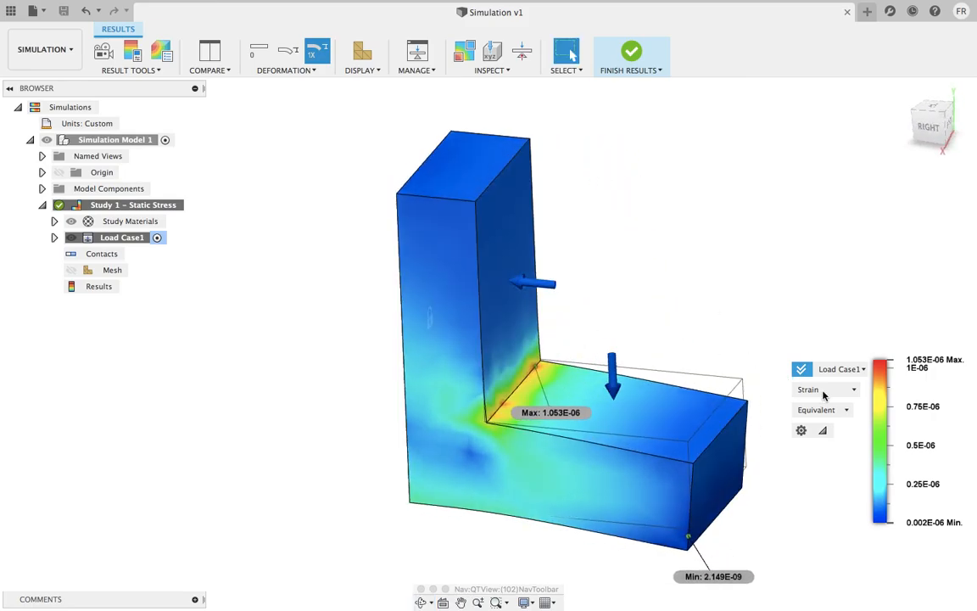
pyautogui.click(851, 393)
pyautogui.click(851, 392)
pyautogui.moveTo(767, 2)
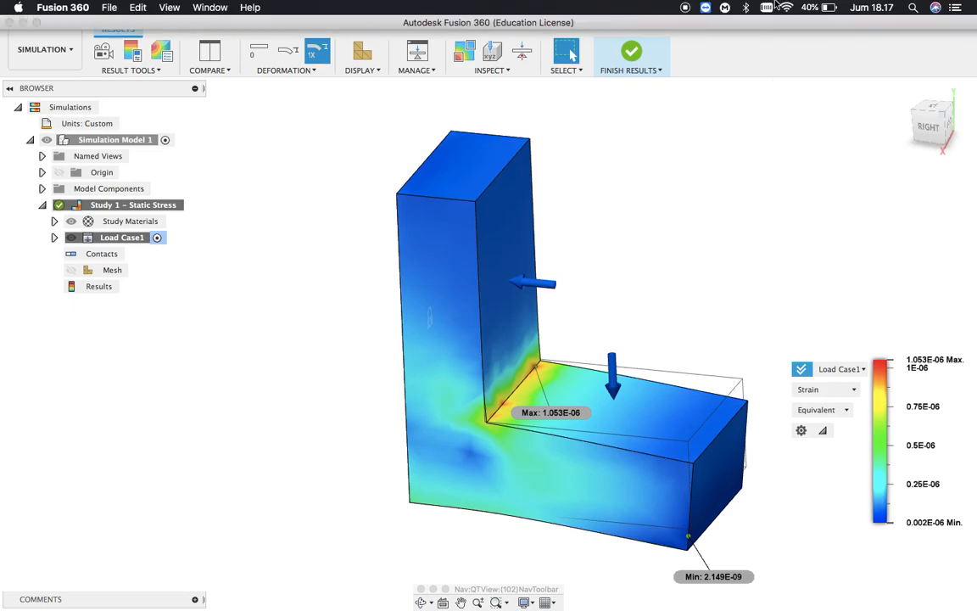